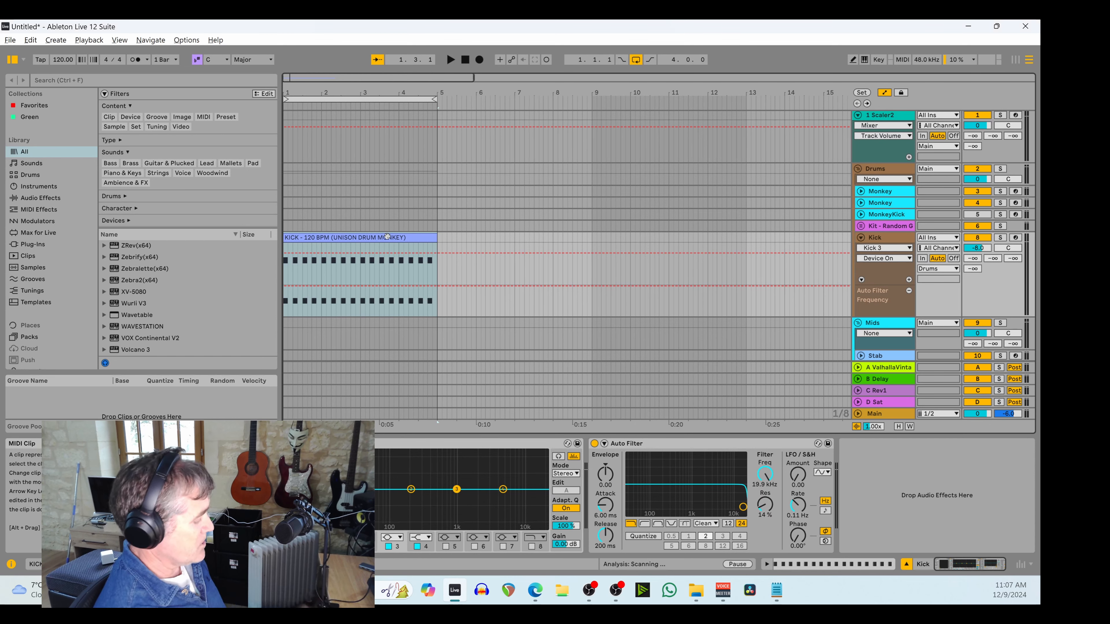
# Shorten the Kick track's four-bar clip to one bar, ending it at bar 2
pyautogui.press('z')
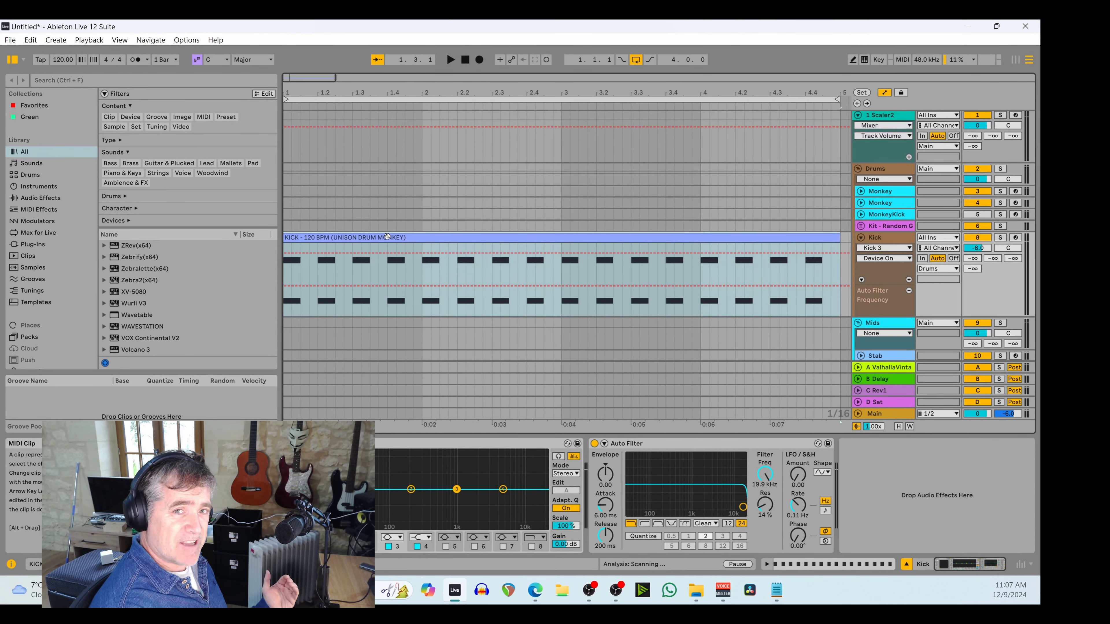
pyautogui.press('x')
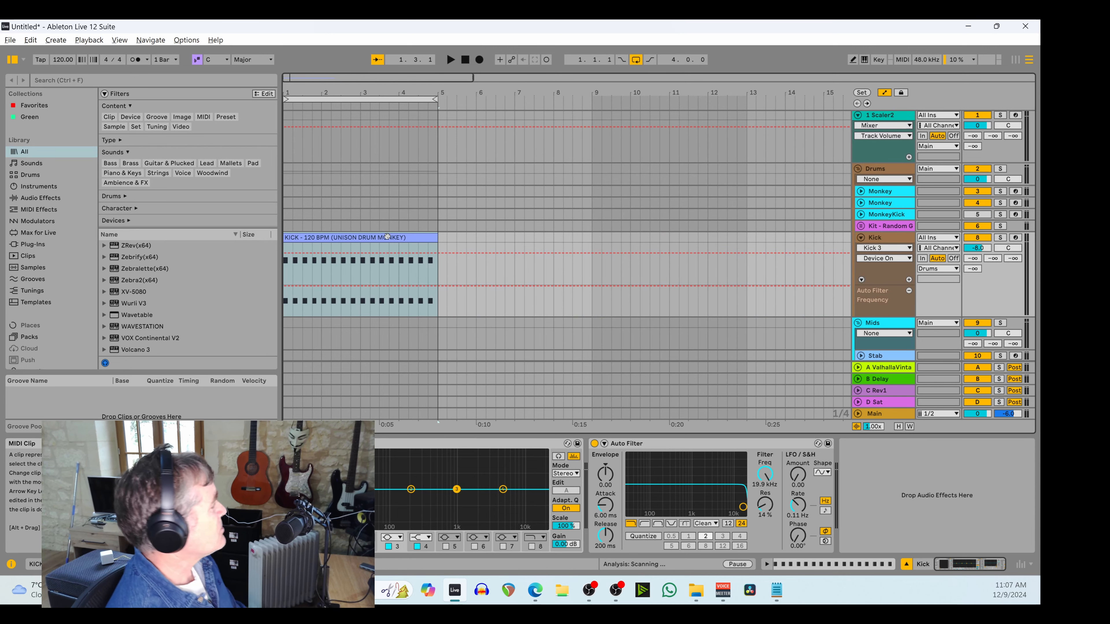
pyautogui.moveTo(431, 239); pyautogui.dragTo(321, 239)
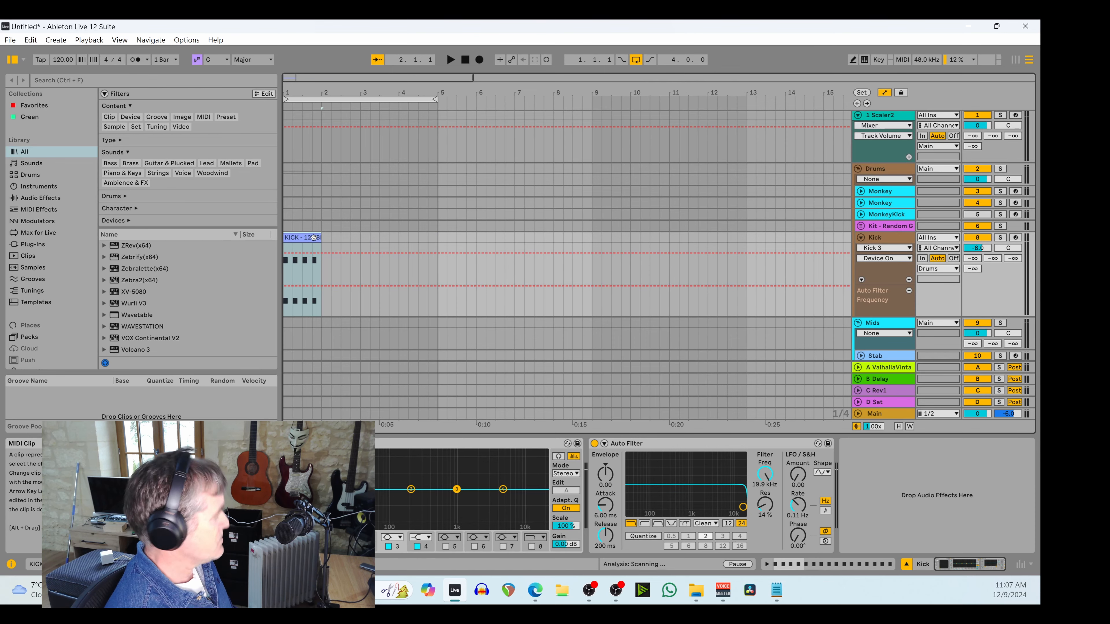
pyautogui.press('z')
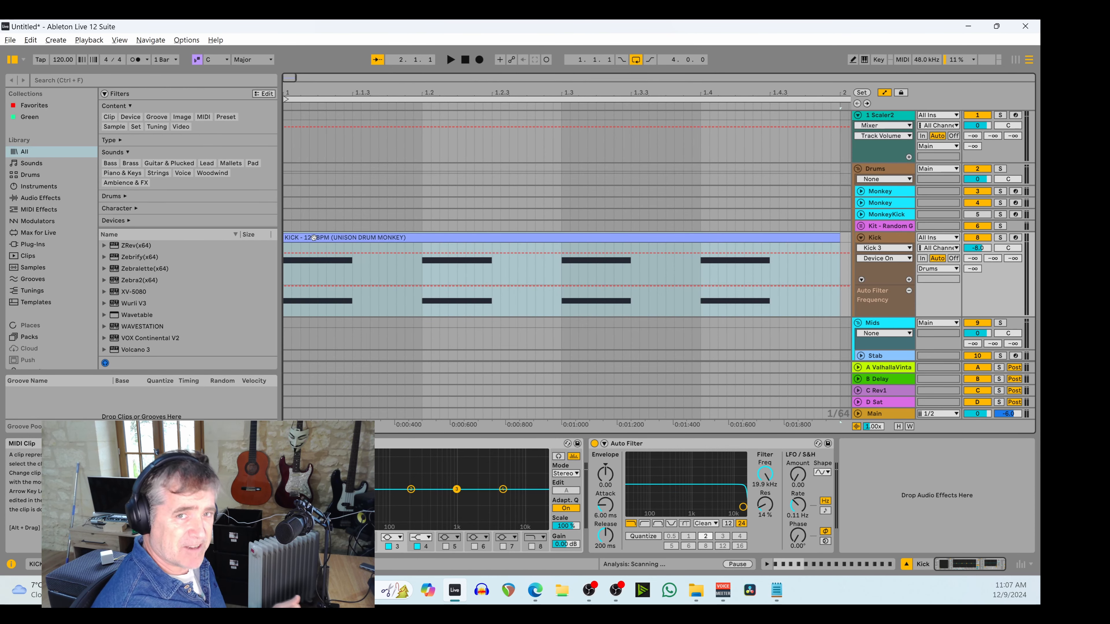
pyautogui.press('x')
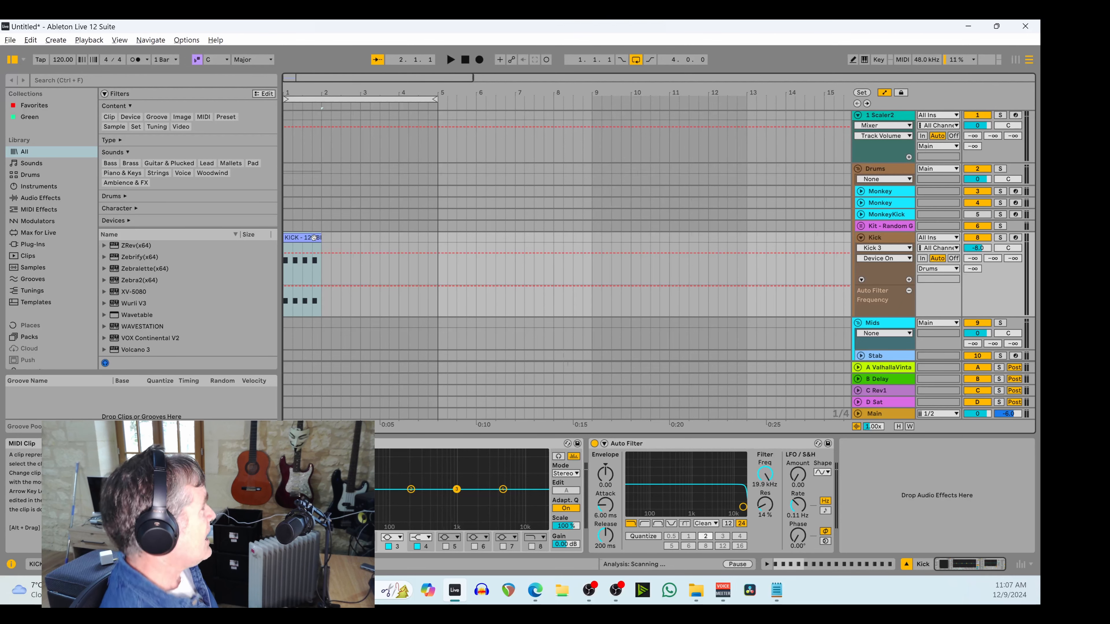
# Paste the copied kick clip onto the Diva Bass track at bar 1
pyautogui.scroll(-6, 427, 237)
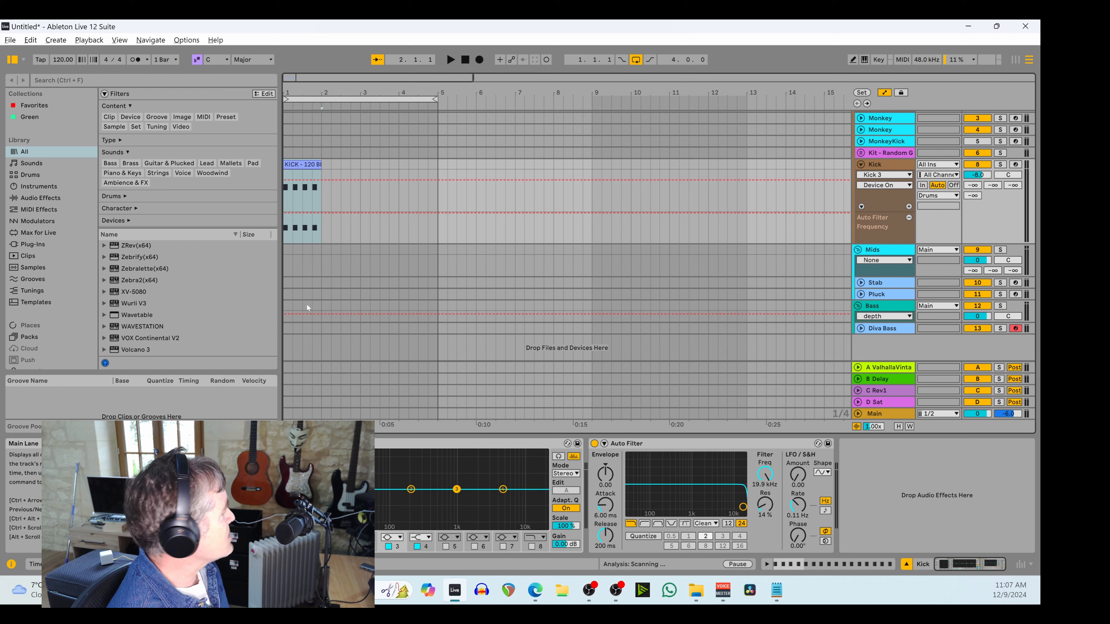
pyautogui.click(285, 329)
pyautogui.hotkey('ctrl', 'v')
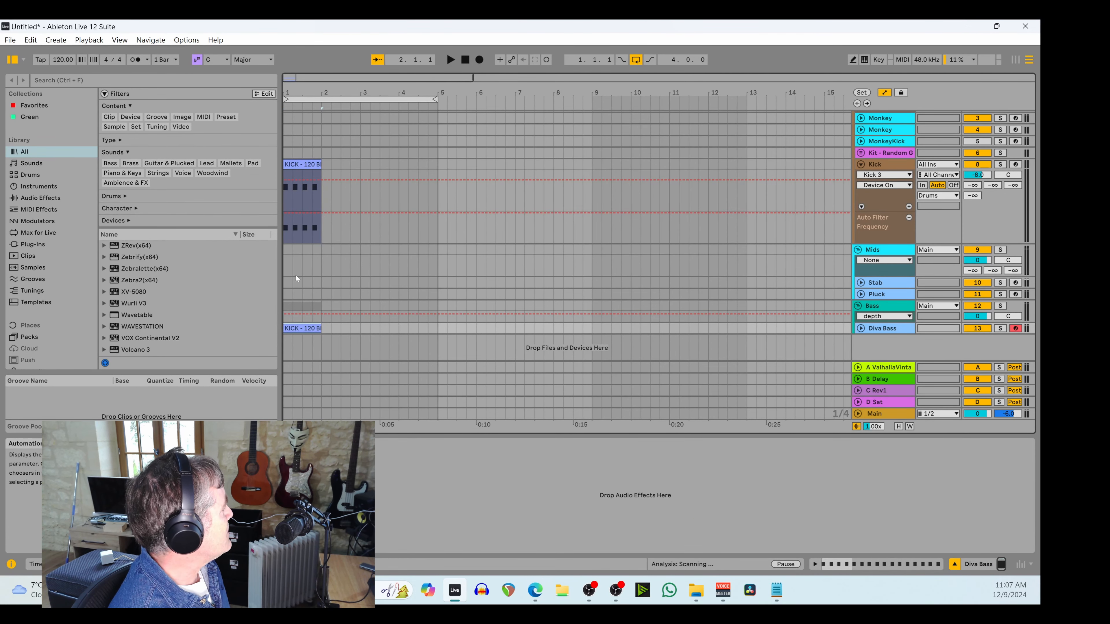
# Paste the kick clip onto the Stab track halfway through bar 1 and trim its end to bar 2
pyautogui.click(301, 282)
pyautogui.hotkey('ctrl', 'v')
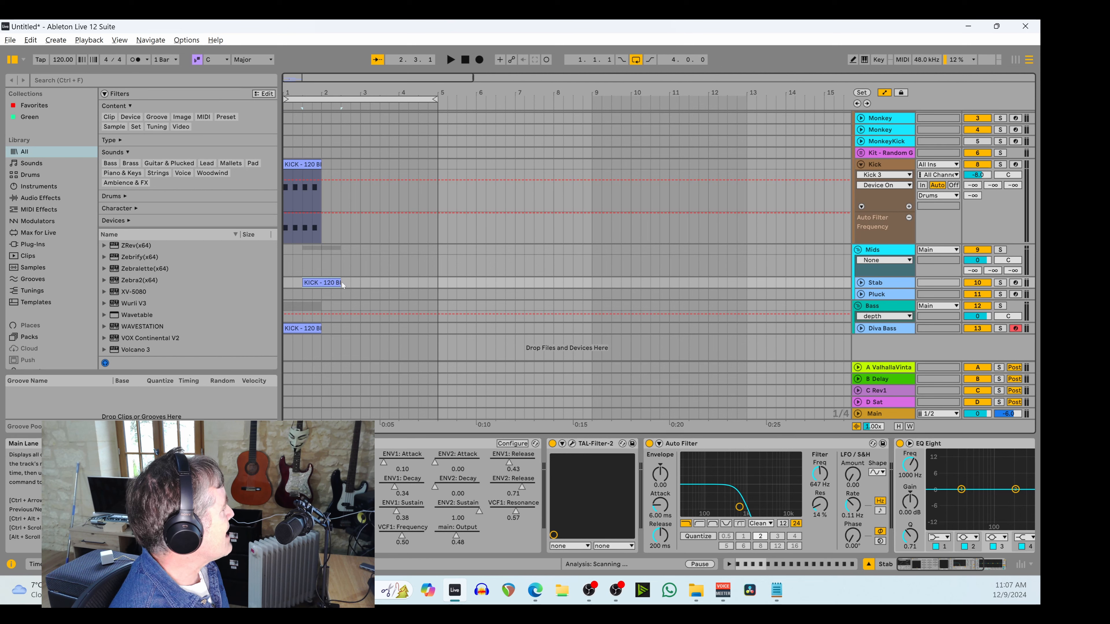
pyautogui.moveTo(342, 284); pyautogui.dragTo(321, 284)
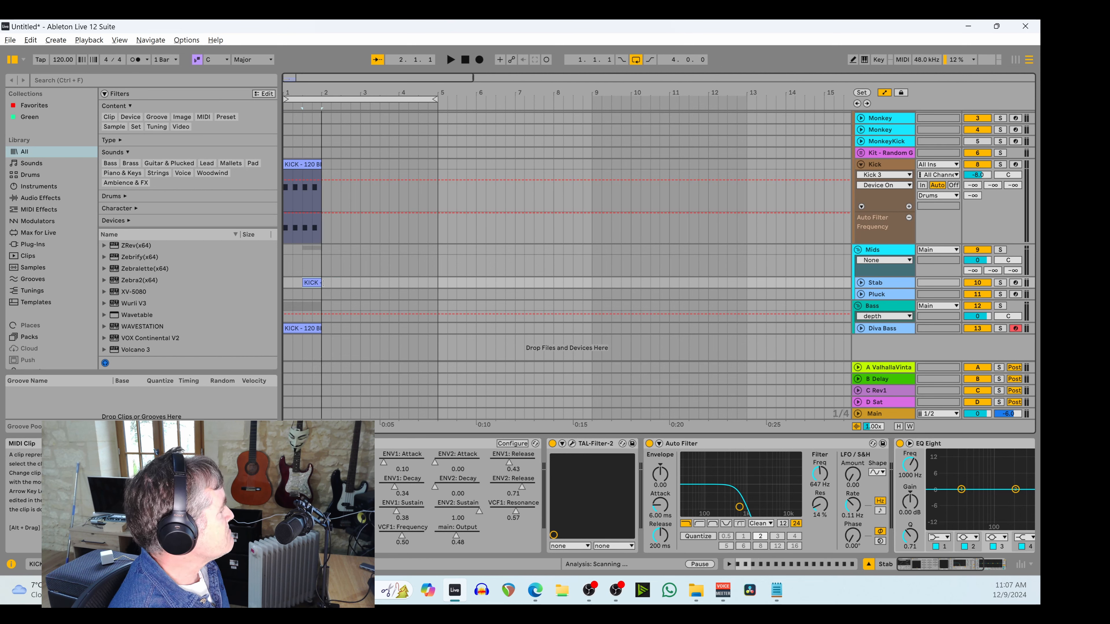
# Shorten the loop to bar 1 and duplicate the time of the one-bar Kick clip across all tracks
pyautogui.moveTo(435, 99)
pyautogui.mouseDown()
pyautogui.moveTo(302, 98)
pyautogui.moveTo(321, 97)
pyautogui.mouseUp()
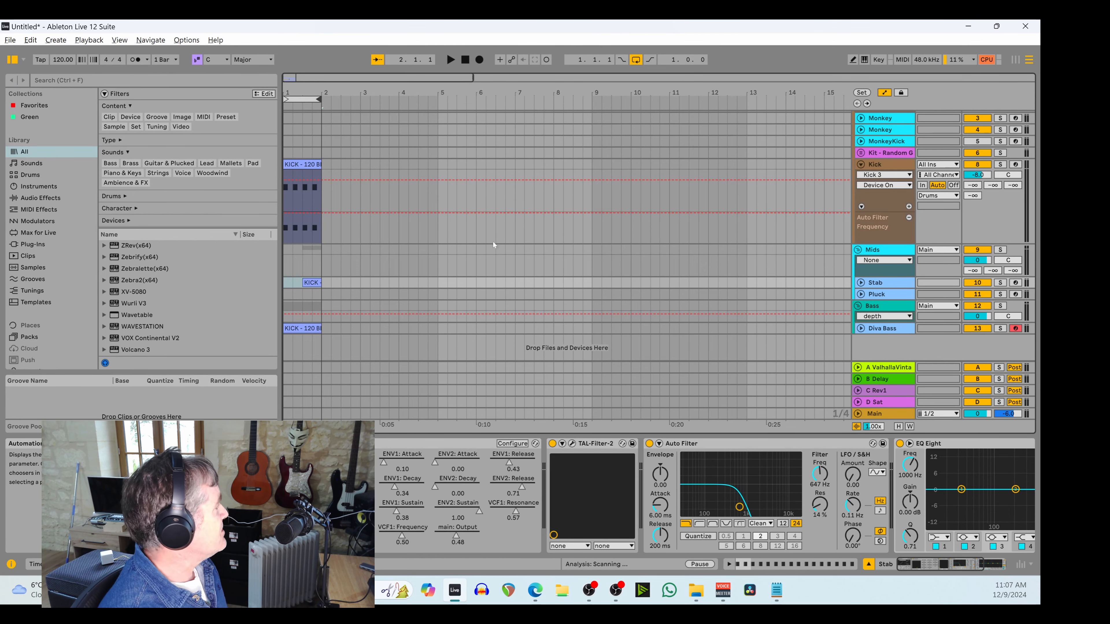
pyautogui.click(306, 164)
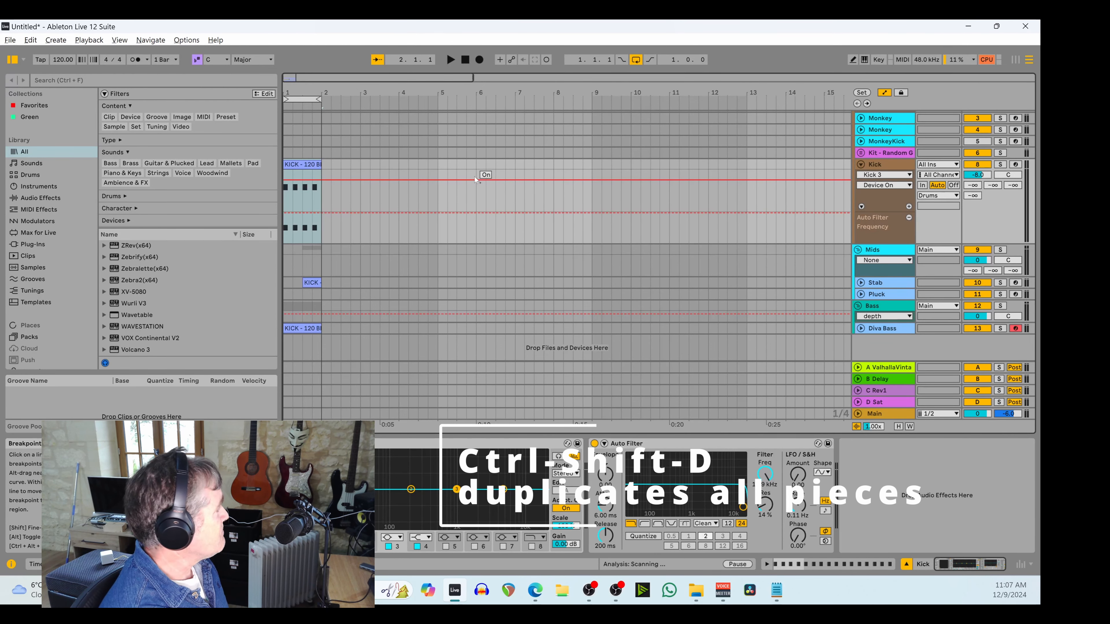
pyautogui.hotkey('ctrl', 'shift', 'd')
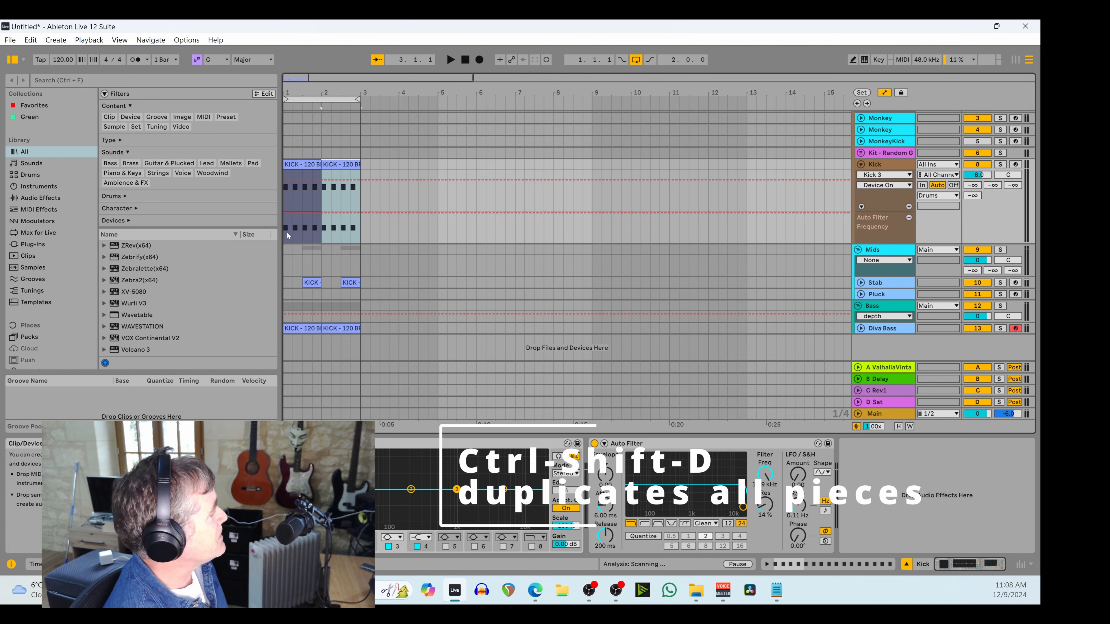
# Duplicate the half-bar time span of the Stab track's second clip across all tracks
pyautogui.click(292, 164)
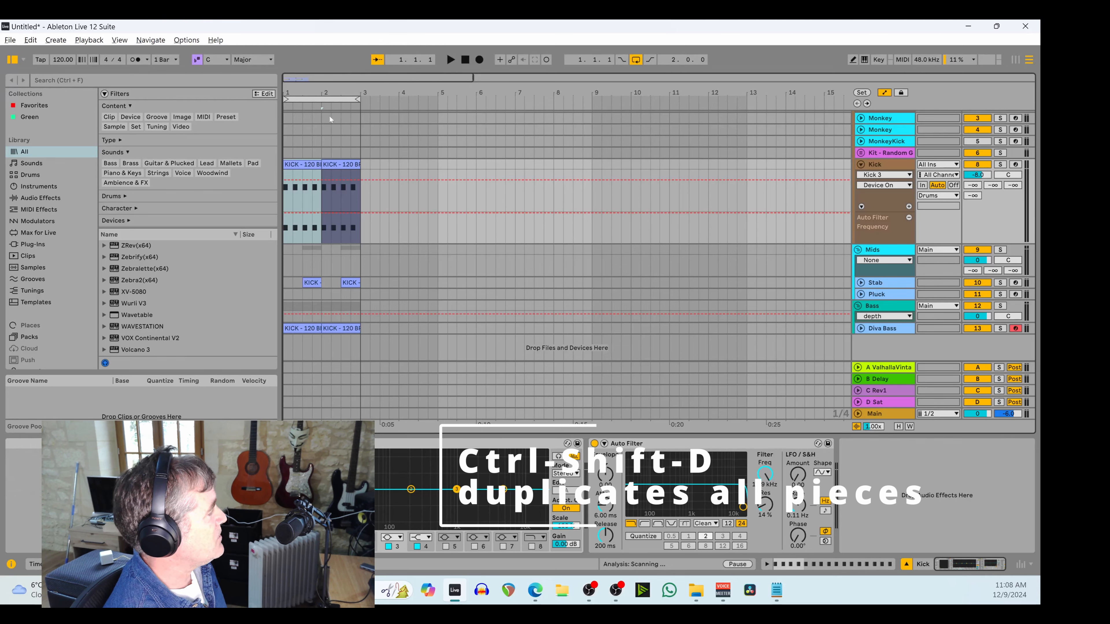
pyautogui.click(353, 282)
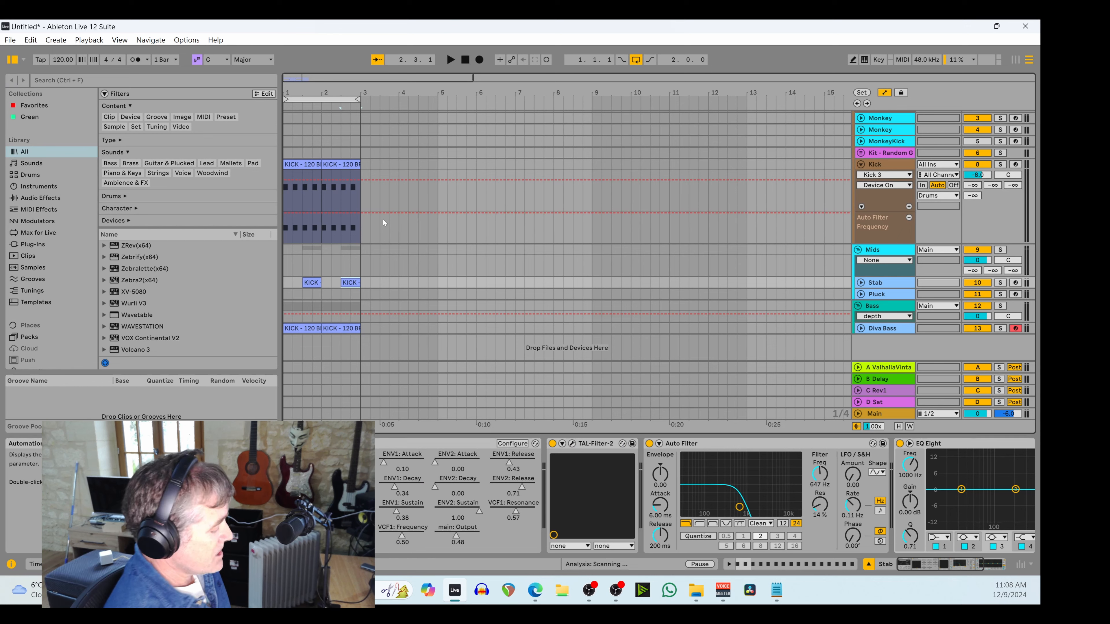
pyautogui.hotkey('ctrl', 'shift', 'd')
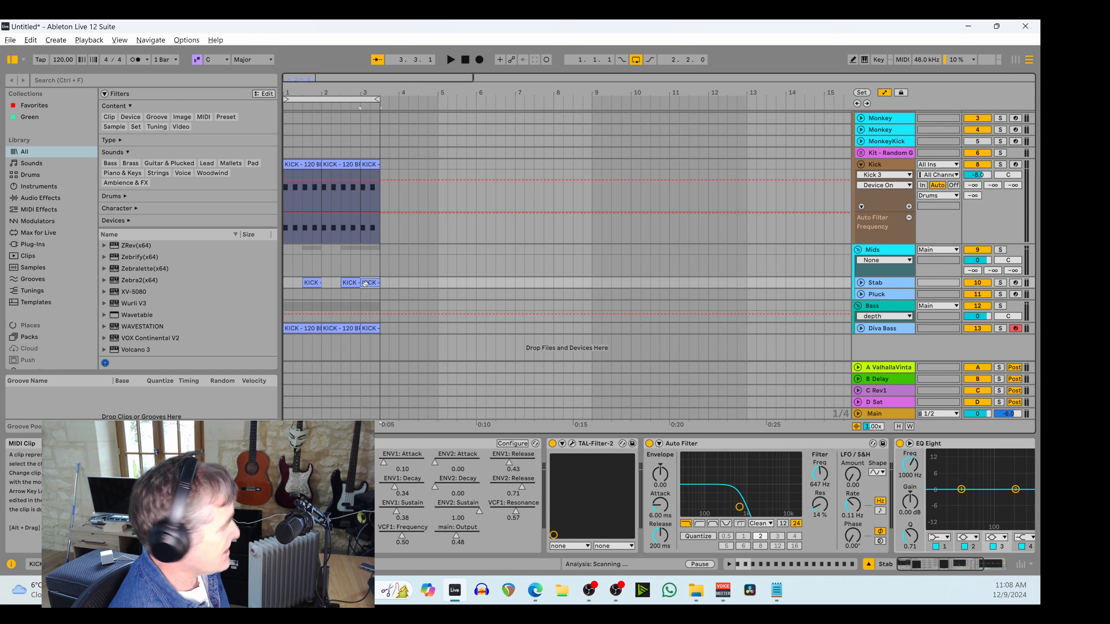
# Delete the Stab clip at bar 3 and duplicate only the Kick track's half-bar clip at bar 3
pyautogui.press('Delete')
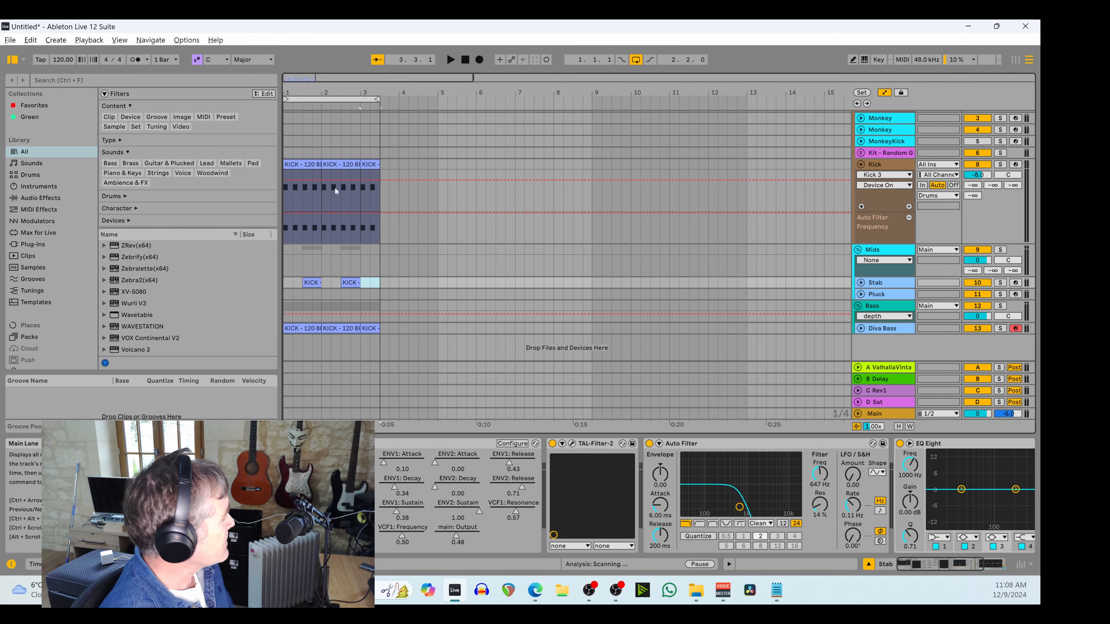
pyautogui.click(370, 201)
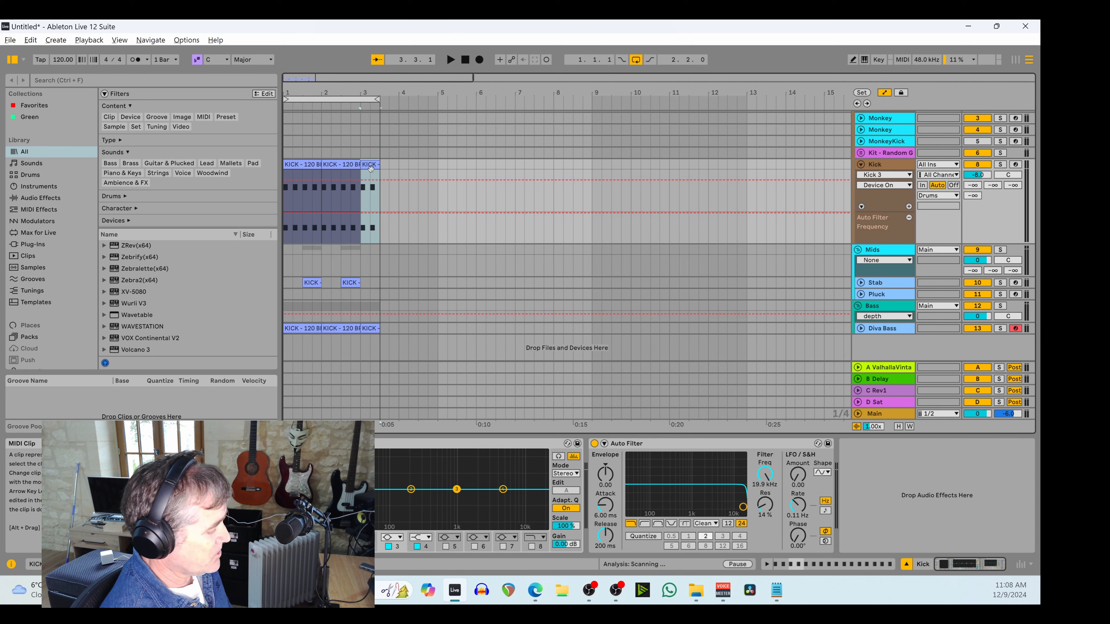
pyautogui.hotkey('ctrl', 'd')
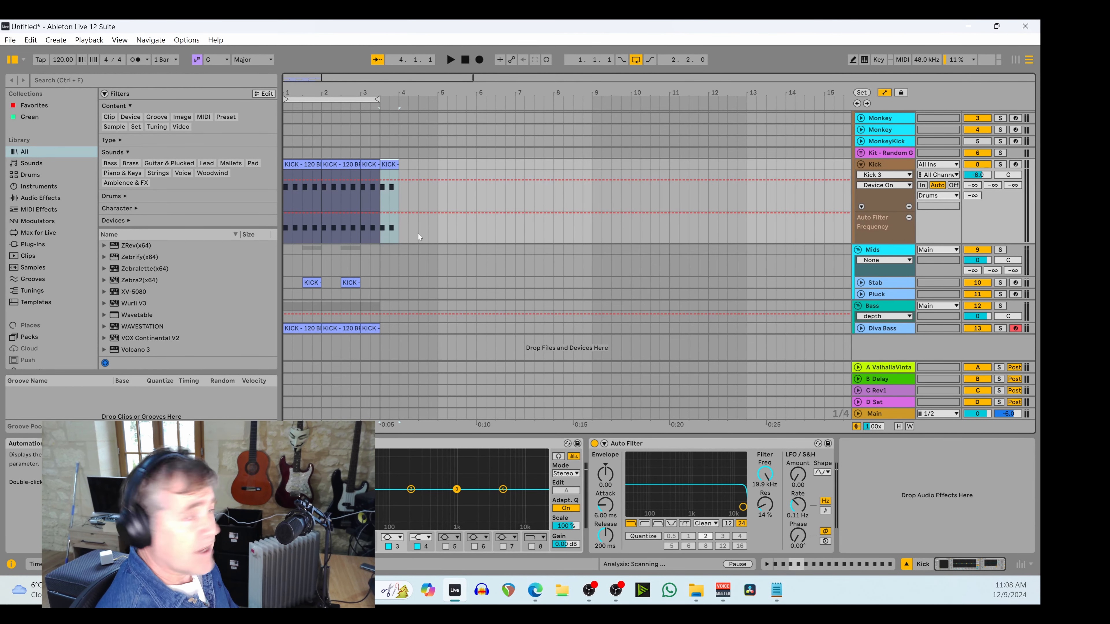
# Unfold the Diva Bass track, then freeze and flatten it into audio clips
pyautogui.scroll(-1, 418, 234)
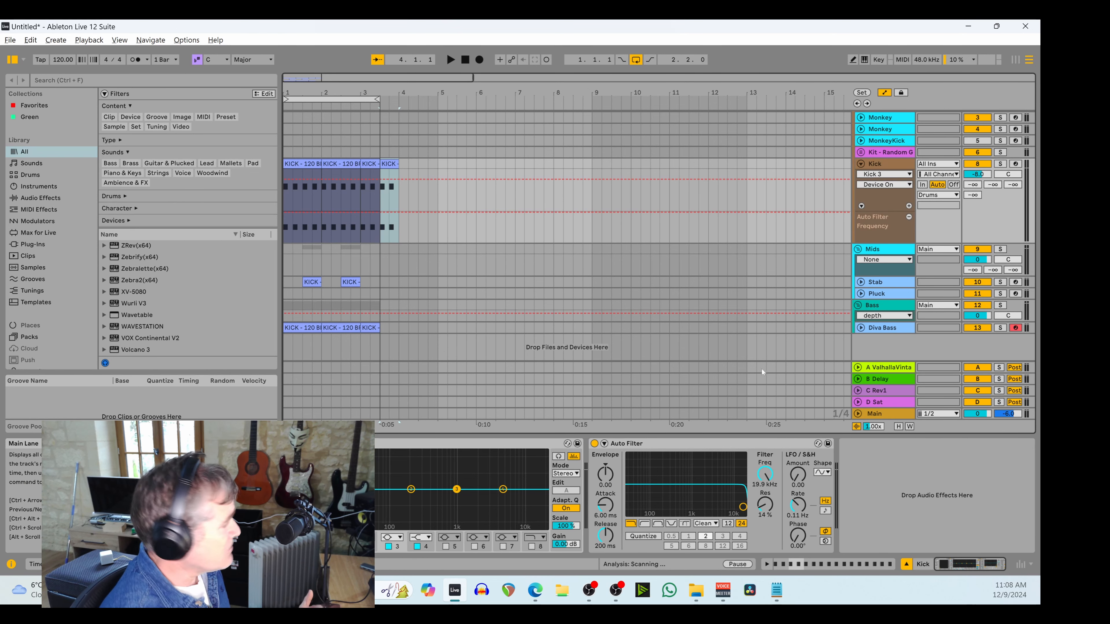
pyautogui.click(862, 328)
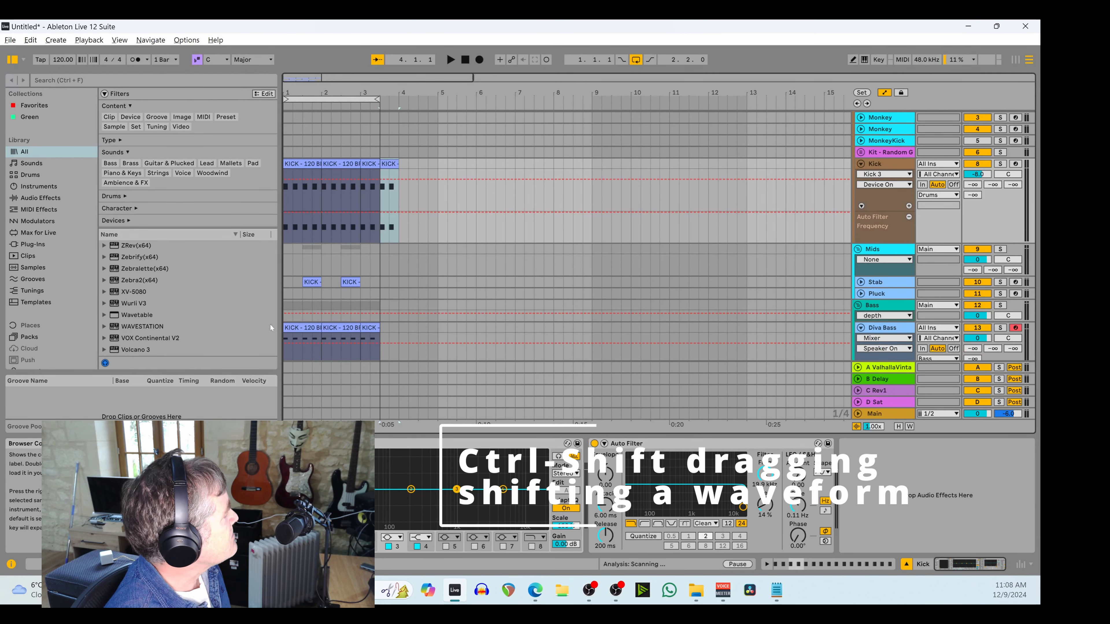
pyautogui.scroll(-1, 879, 308)
pyautogui.click(885, 288)
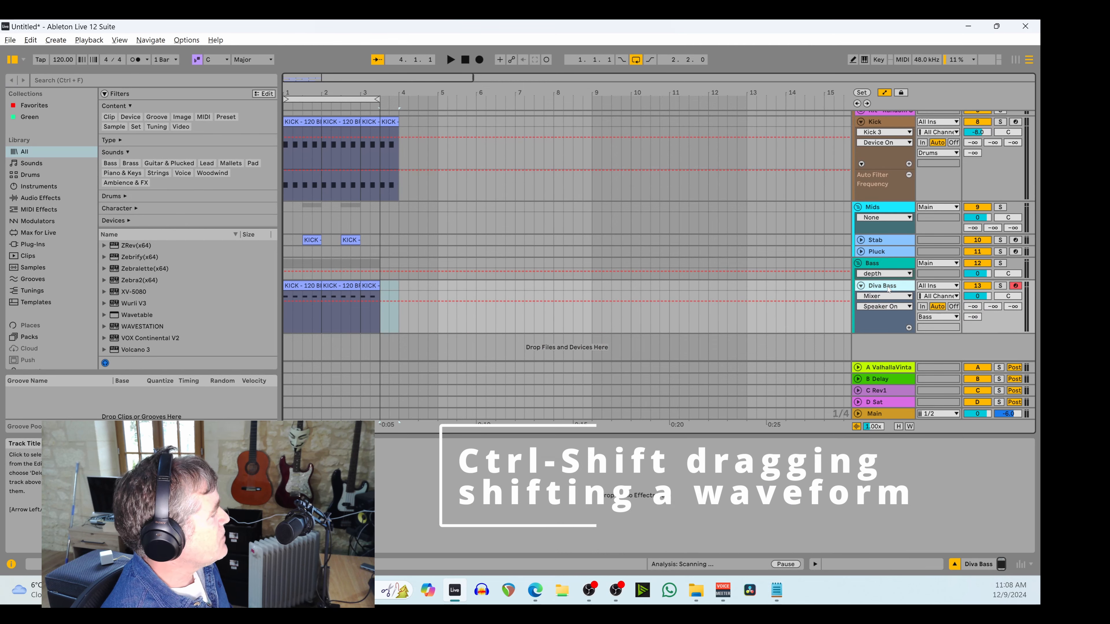
pyautogui.rightClick(886, 288)
pyautogui.click(849, 345)
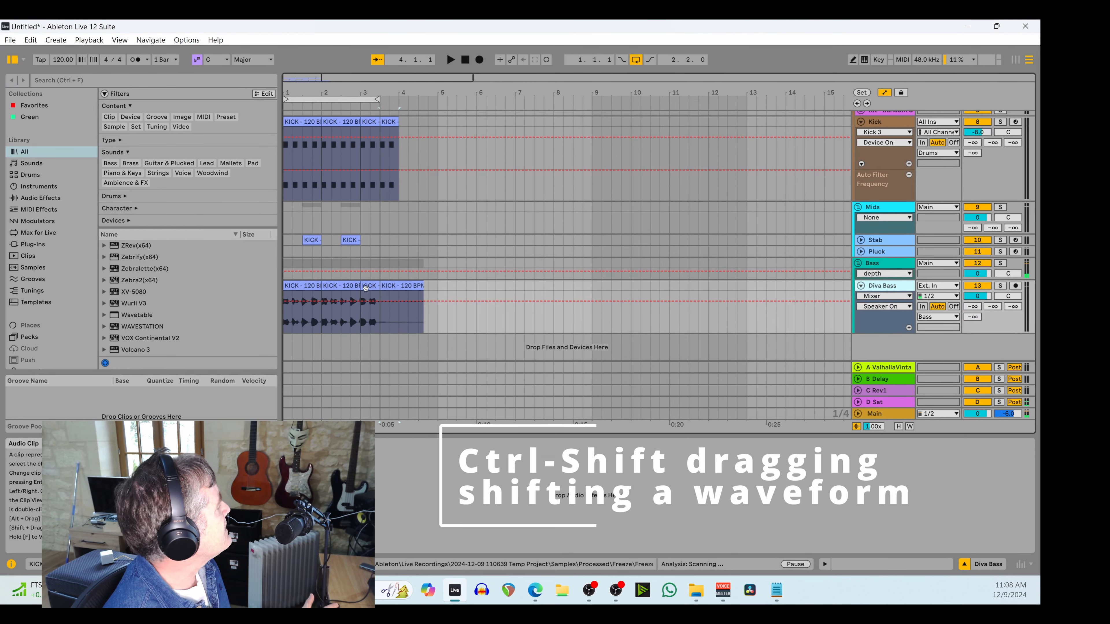
# Slide the waveform inside the Diva Bass audio clip at bar 3 earlier and later without moving the clip's edges
pyautogui.scroll(4, 344, 285)
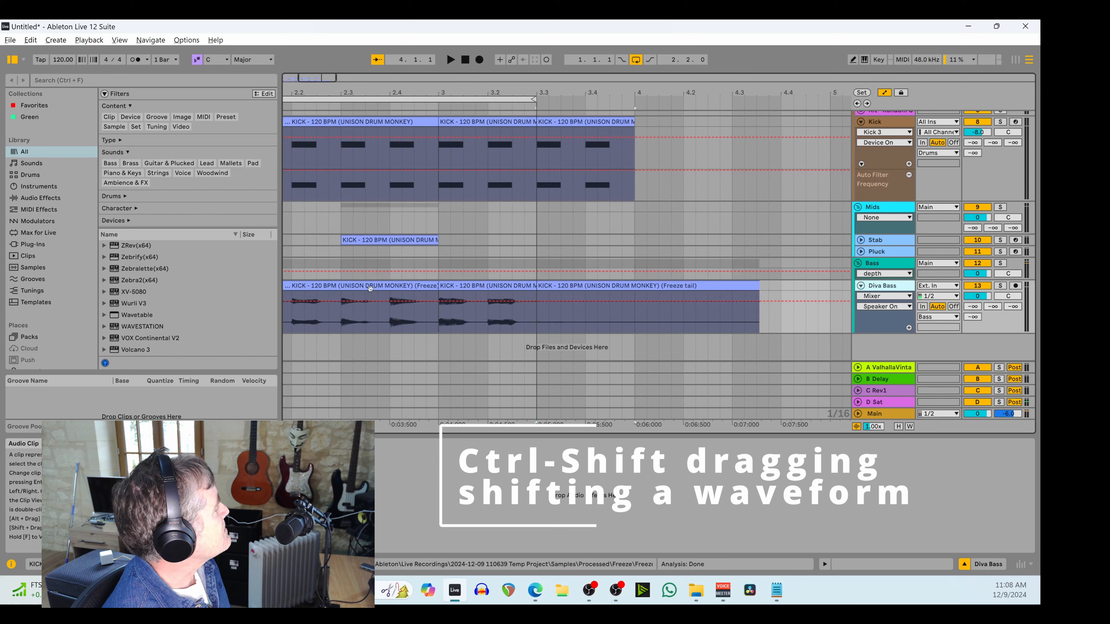
pyautogui.click(484, 287)
pyautogui.press('z')
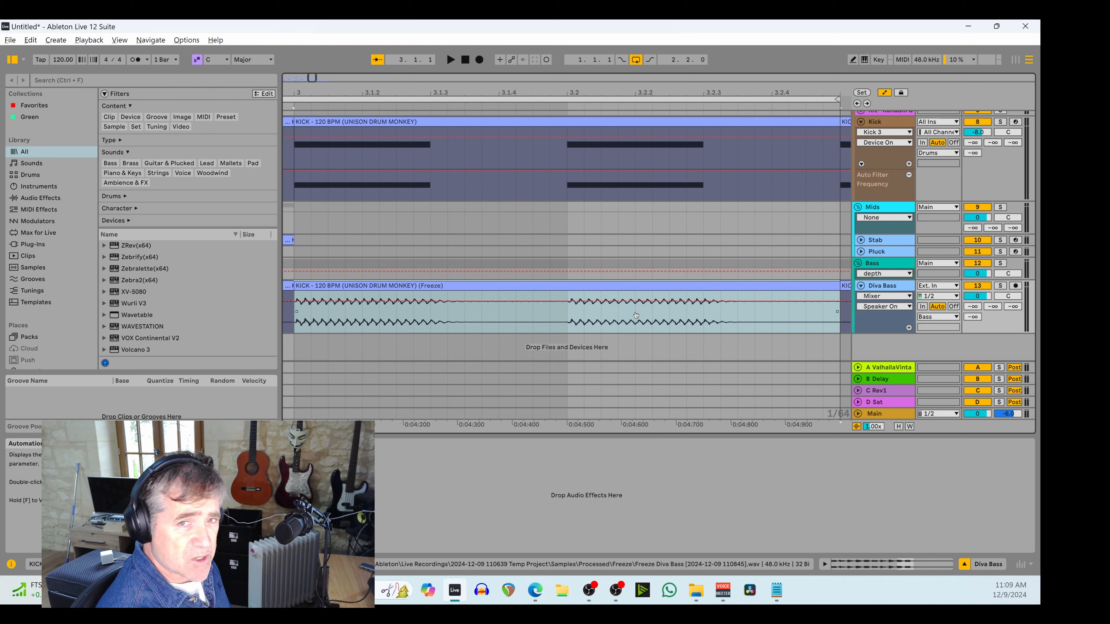
pyautogui.moveTo(629, 317); pyautogui.dragTo(366, 324)
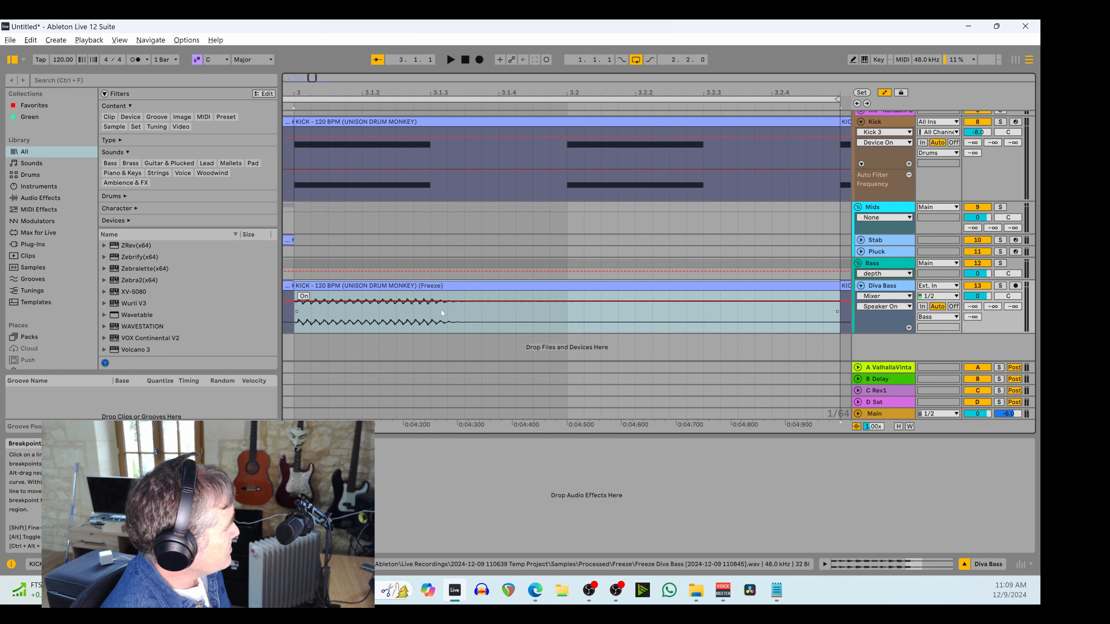
pyautogui.moveTo(428, 319); pyautogui.dragTo(590, 317)
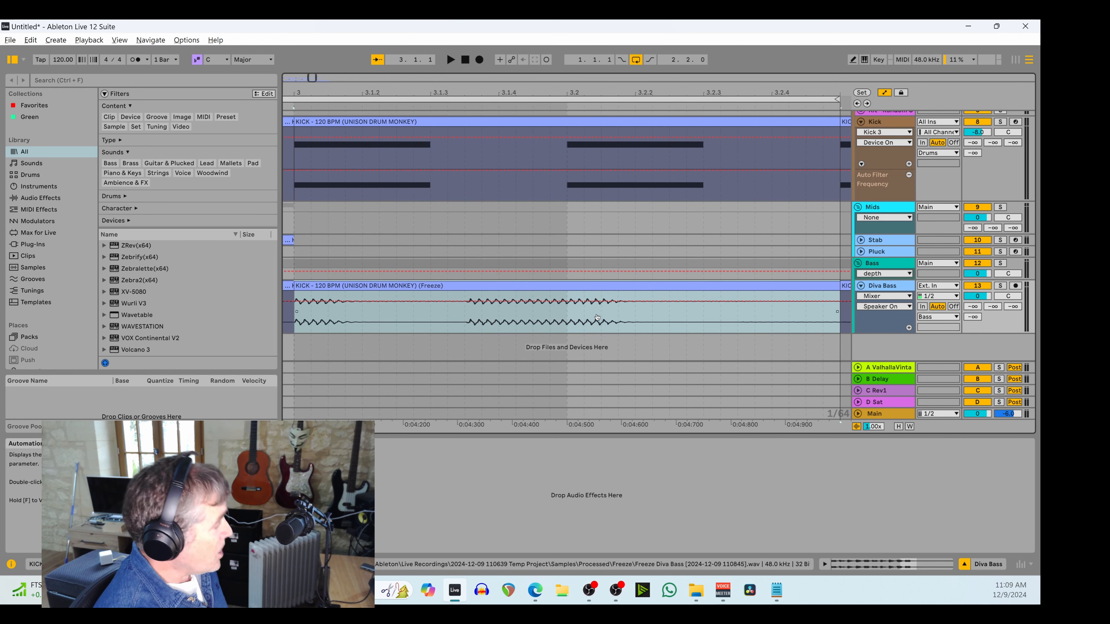
pyautogui.moveTo(597, 317); pyautogui.dragTo(649, 313)
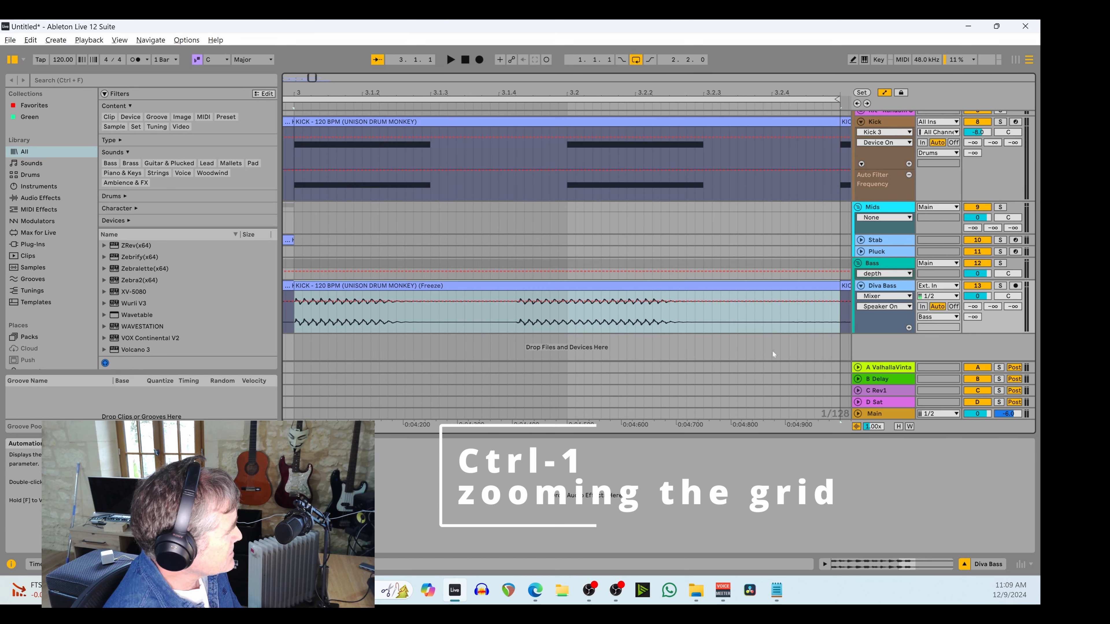
# Slide the Diva Bass clip's waveform with the grid at 1/8 and at 1/64, aligning its second hit with beat 3.2
pyautogui.hotkey('ctrl', '2')
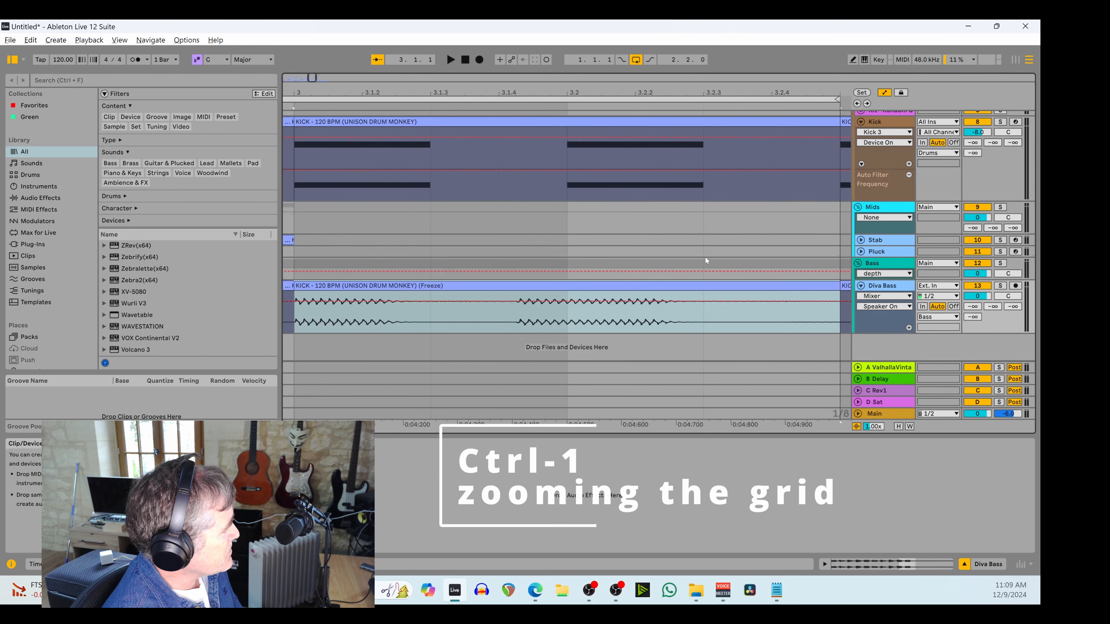
pyautogui.hotkey('ctrl', '2')
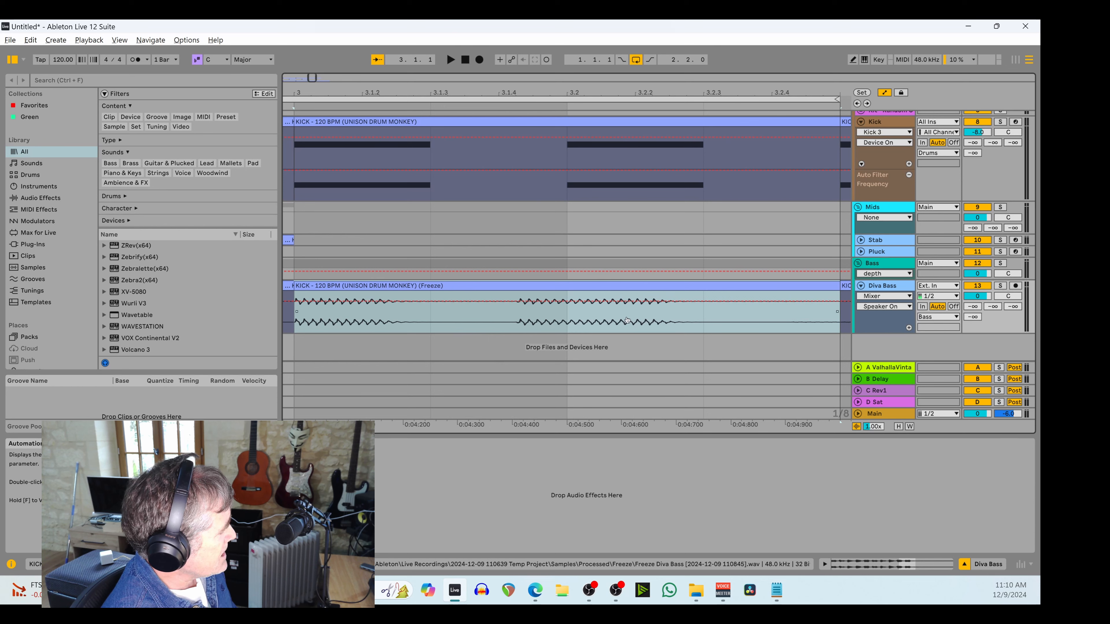
pyautogui.moveTo(627, 321); pyautogui.dragTo(688, 324)
pyautogui.moveTo(789, 321); pyautogui.dragTo(734, 324)
pyautogui.moveTo(657, 323); pyautogui.dragTo(632, 320)
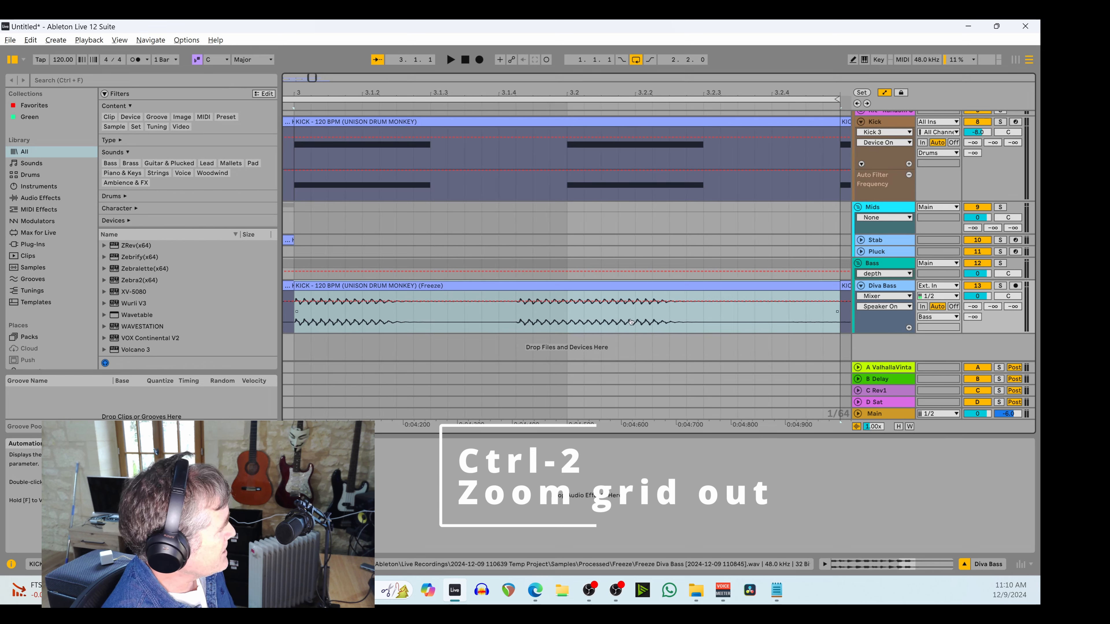
pyautogui.moveTo(641, 326); pyautogui.dragTo(688, 325)
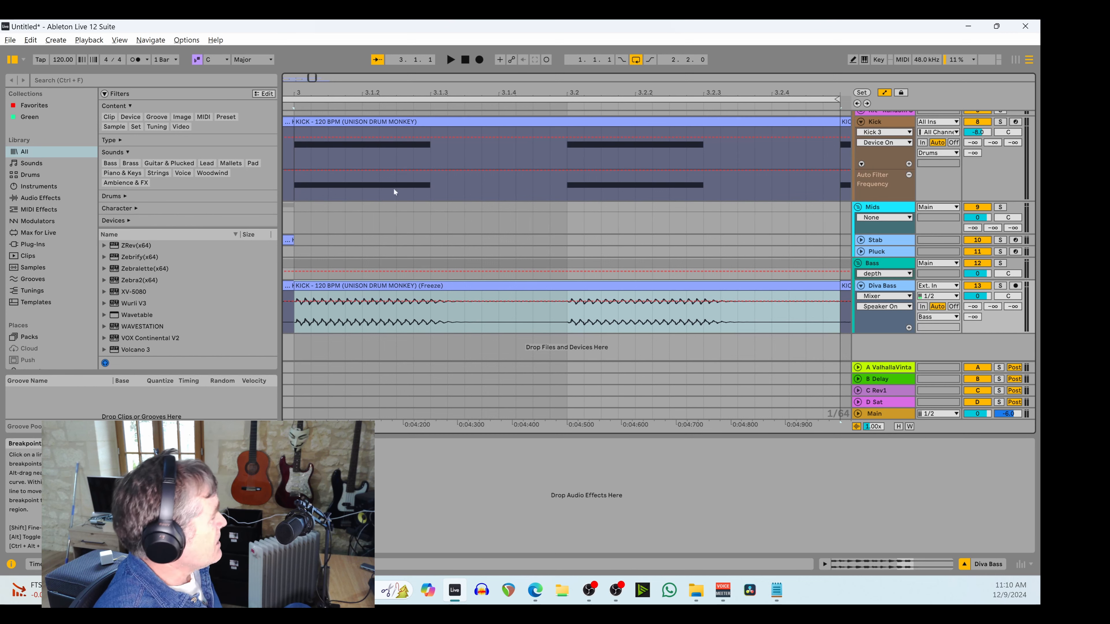
# Map the R key to the transport's global record control and leave key mapping mode
pyautogui.rightClick(479, 59)
pyautogui.rightClick(479, 59)
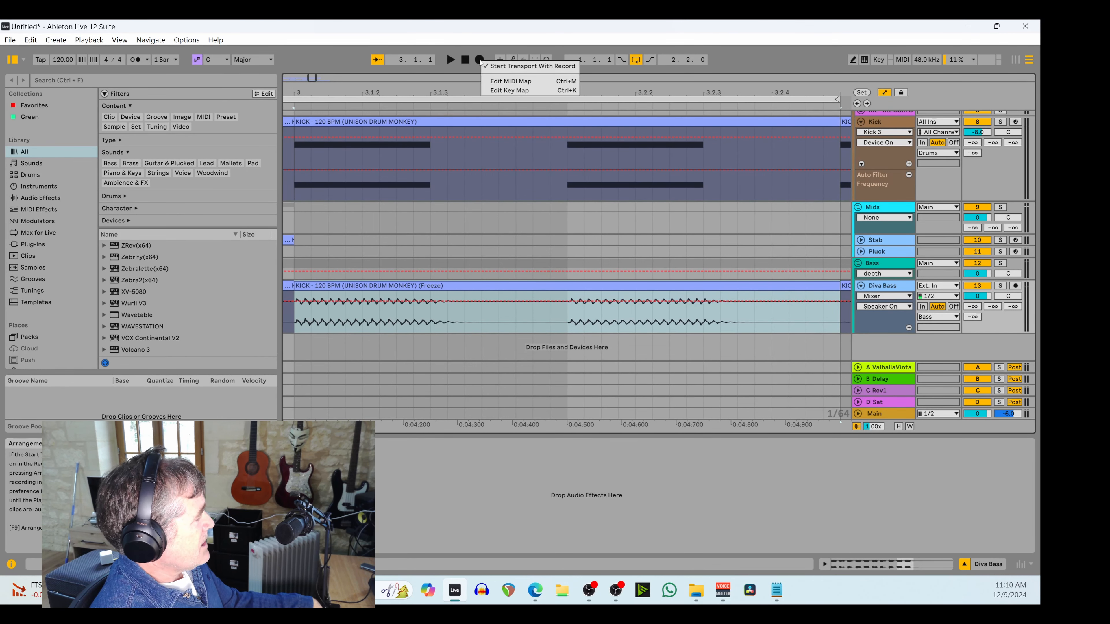
pyautogui.click(500, 91)
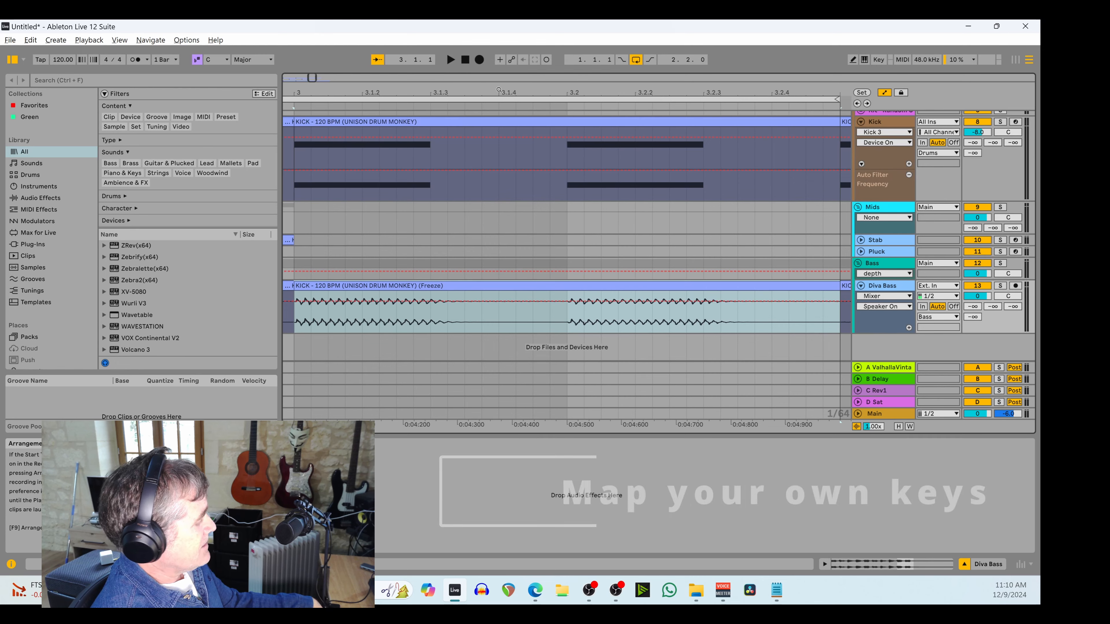
pyautogui.press('r')
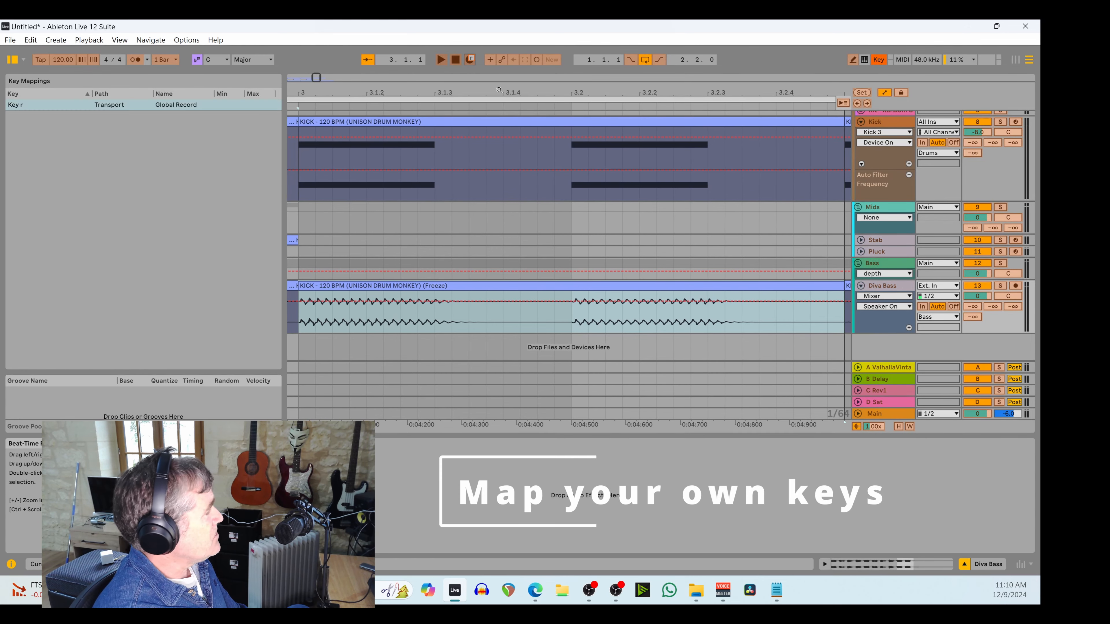
pyautogui.hotkey('ctrl', 'k')
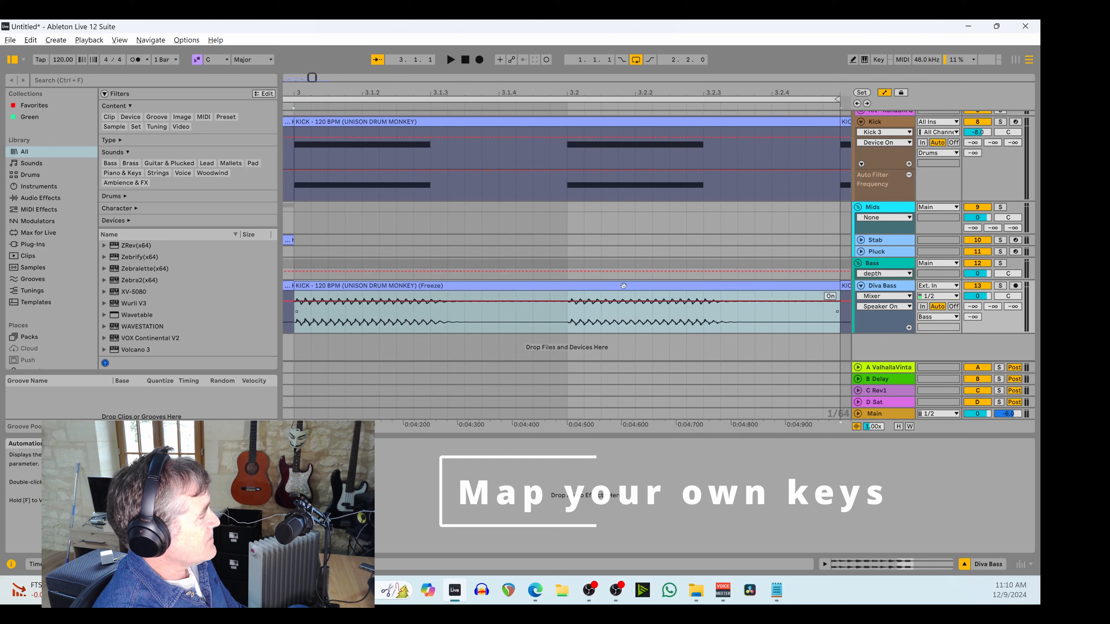
# Test the R key mapping for global record, switch recording off during playback, and stop playback
pyautogui.press('r')
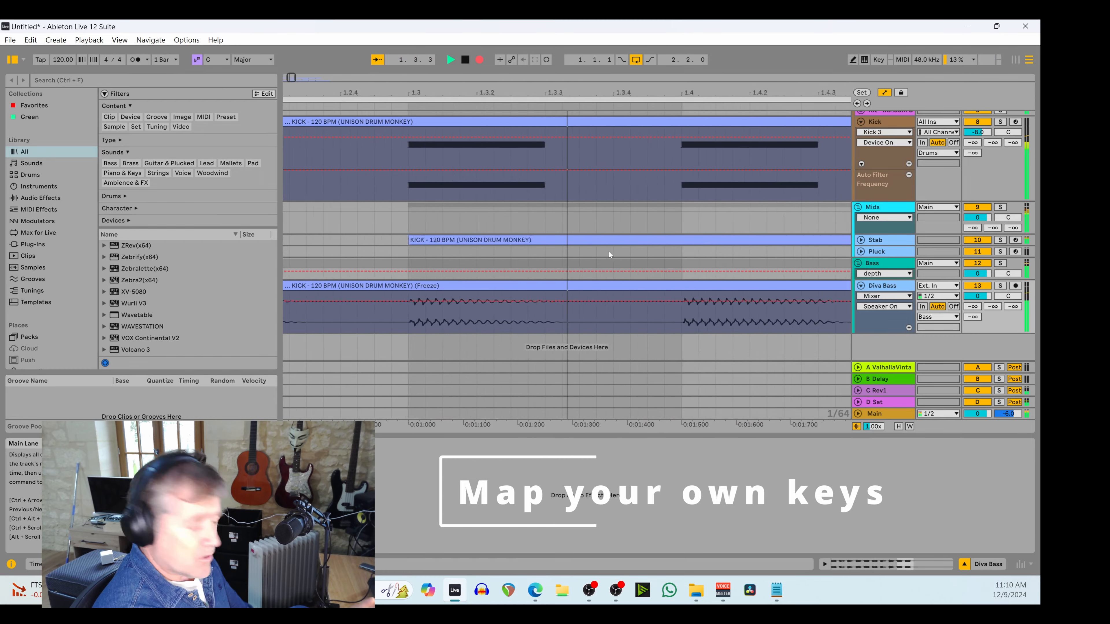
pyautogui.click(480, 60)
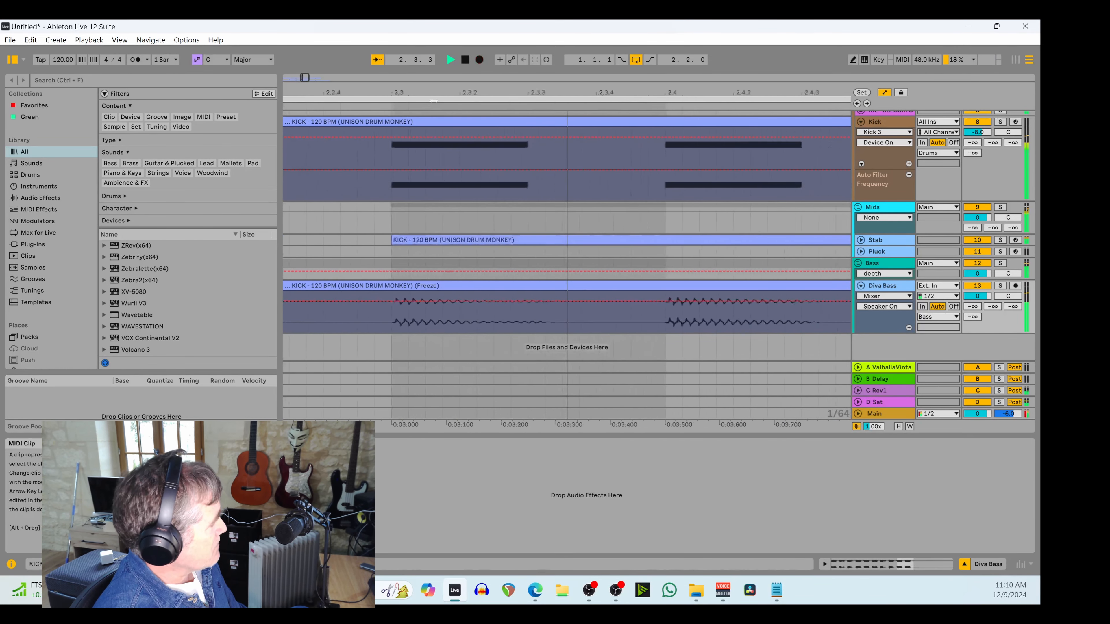
pyautogui.press('space')
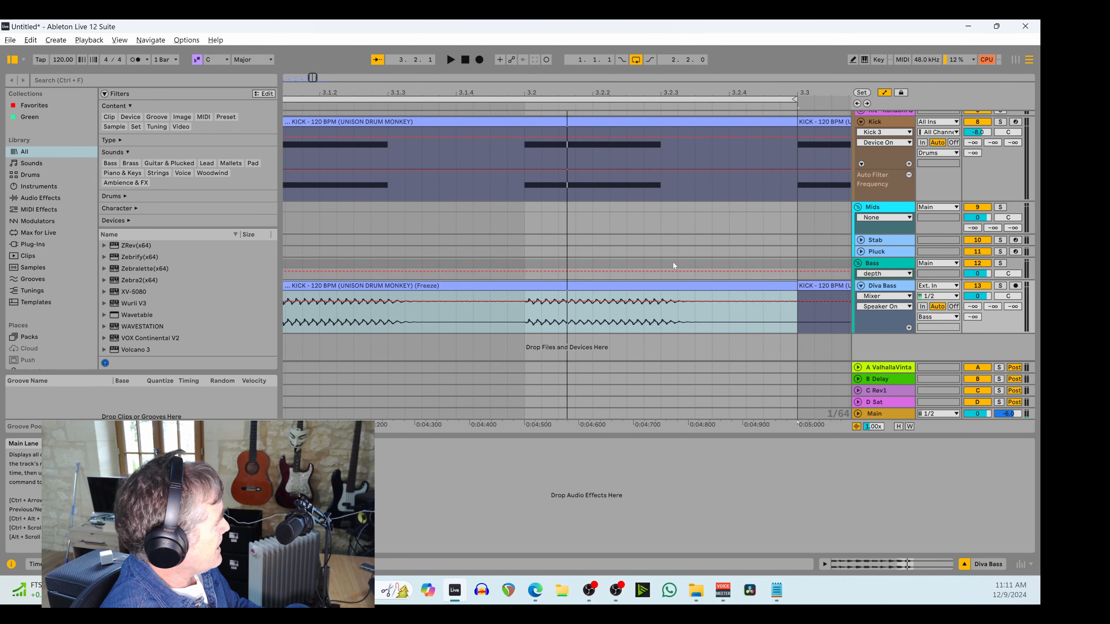
# Search the browser for "loop" and place the ZEN_POH_120 synth loop ash A Minor sample on a new audio track at bar 3
pyautogui.scroll(-3, 673, 266)
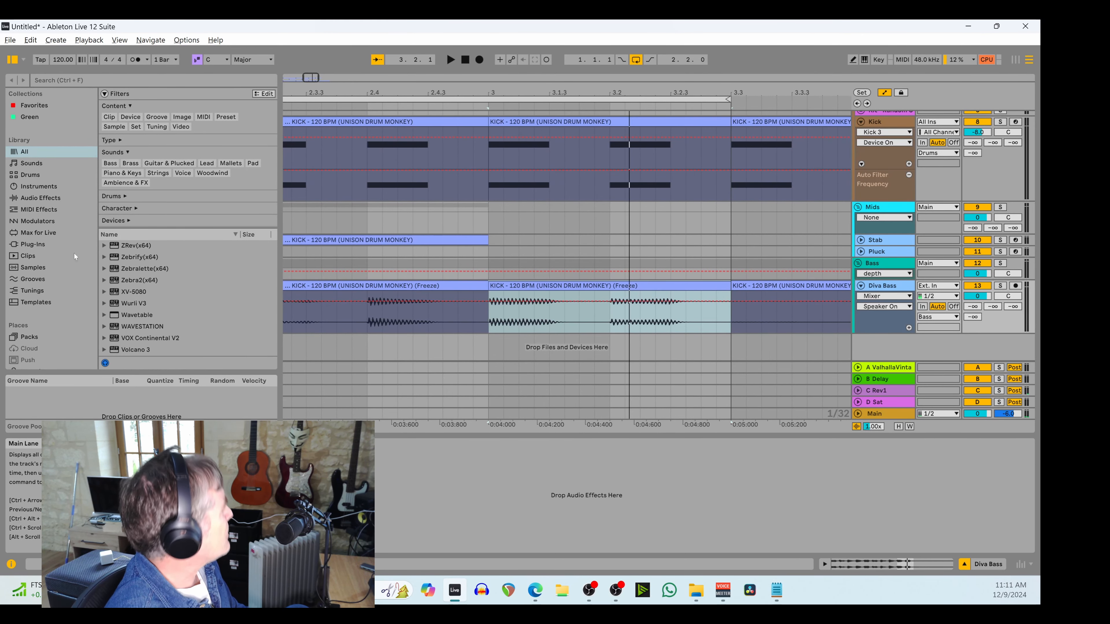
pyautogui.click(52, 80)
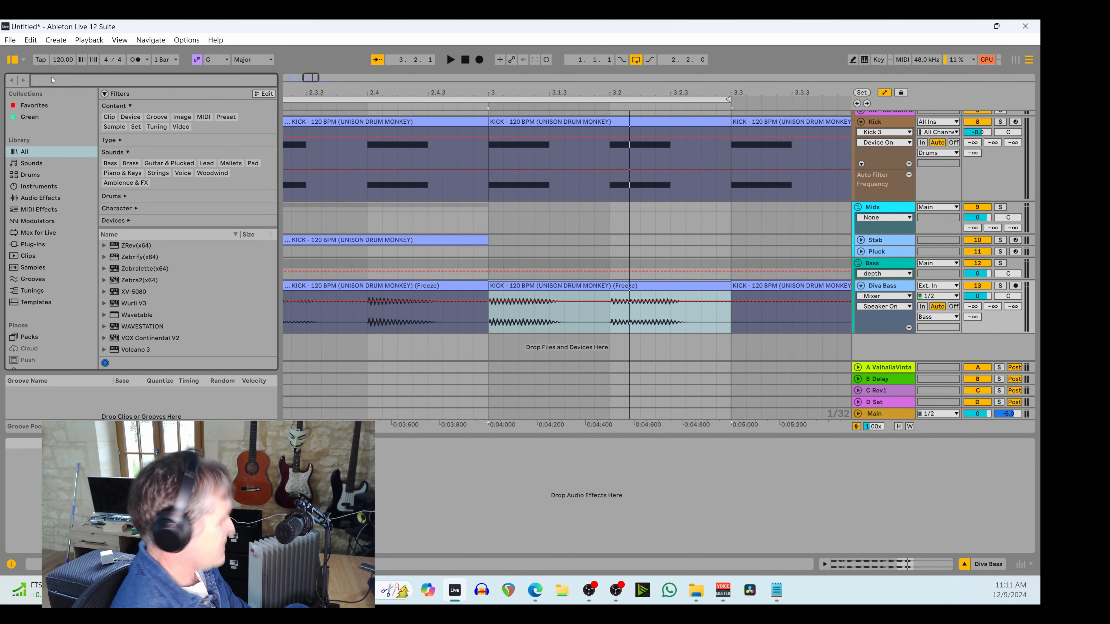
pyautogui.write('loop')
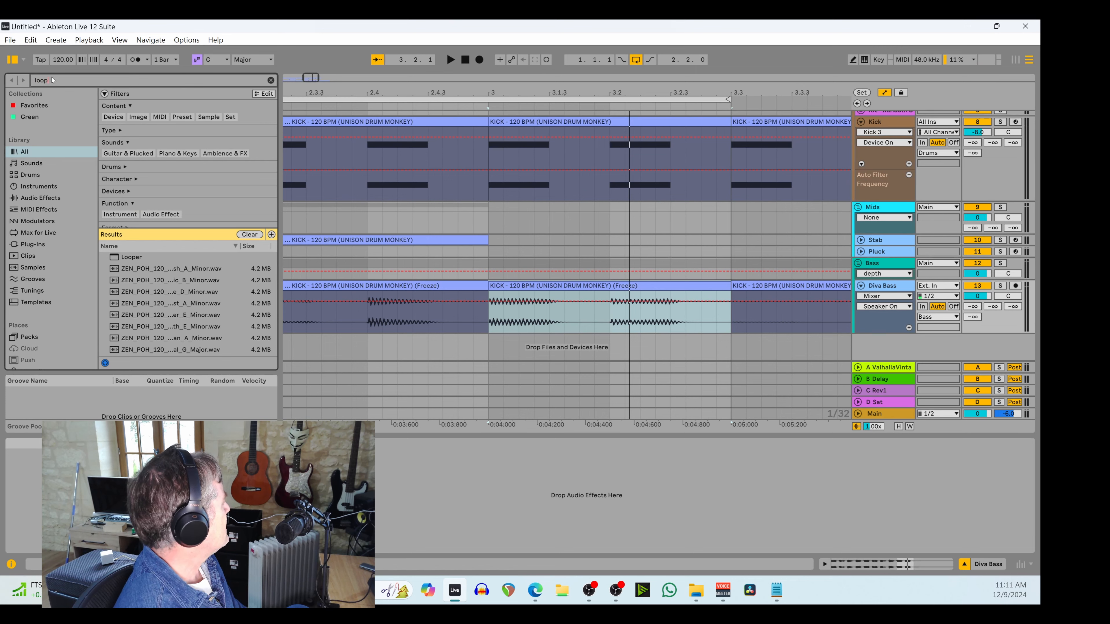
pyautogui.moveTo(178, 272); pyautogui.dragTo(499, 344)
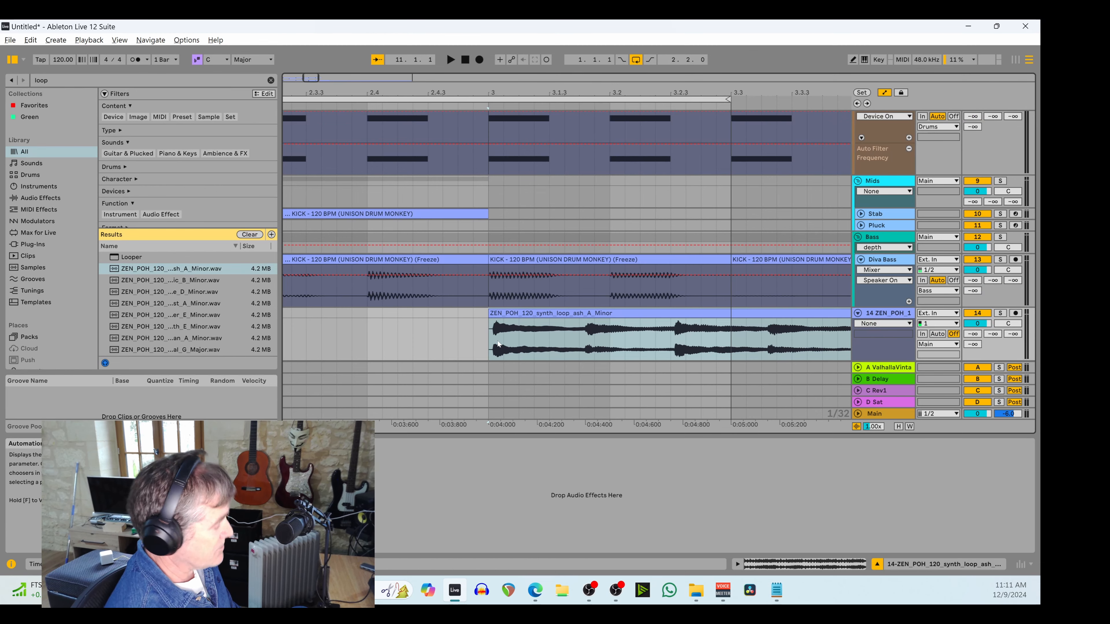
# Zoom to the synth loop clip and split it at bar 4
pyautogui.press('z')
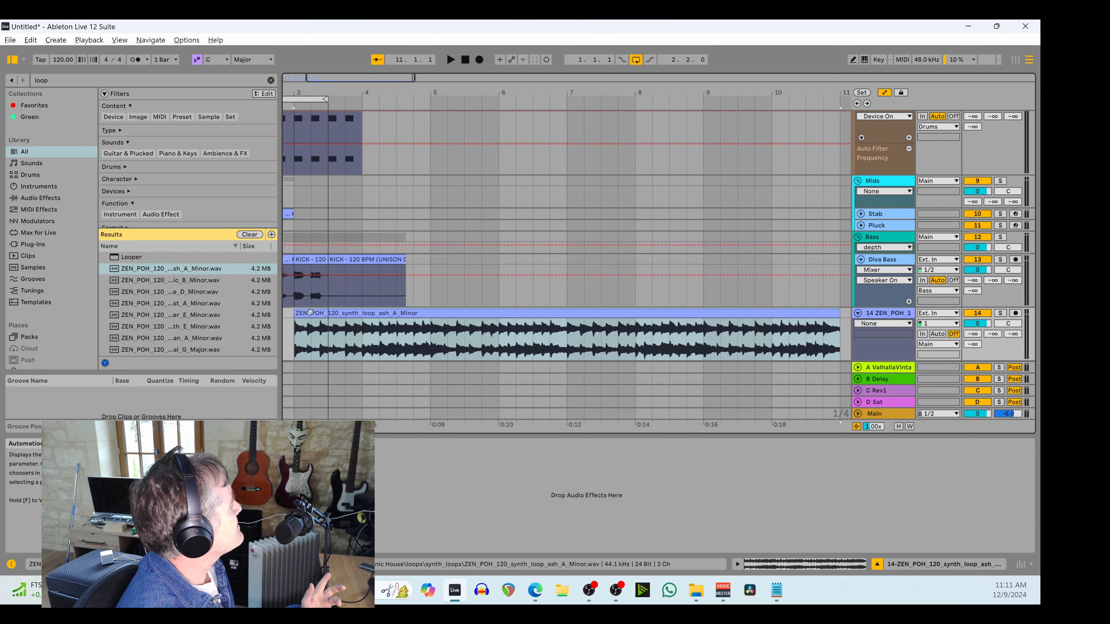
pyautogui.click(359, 346)
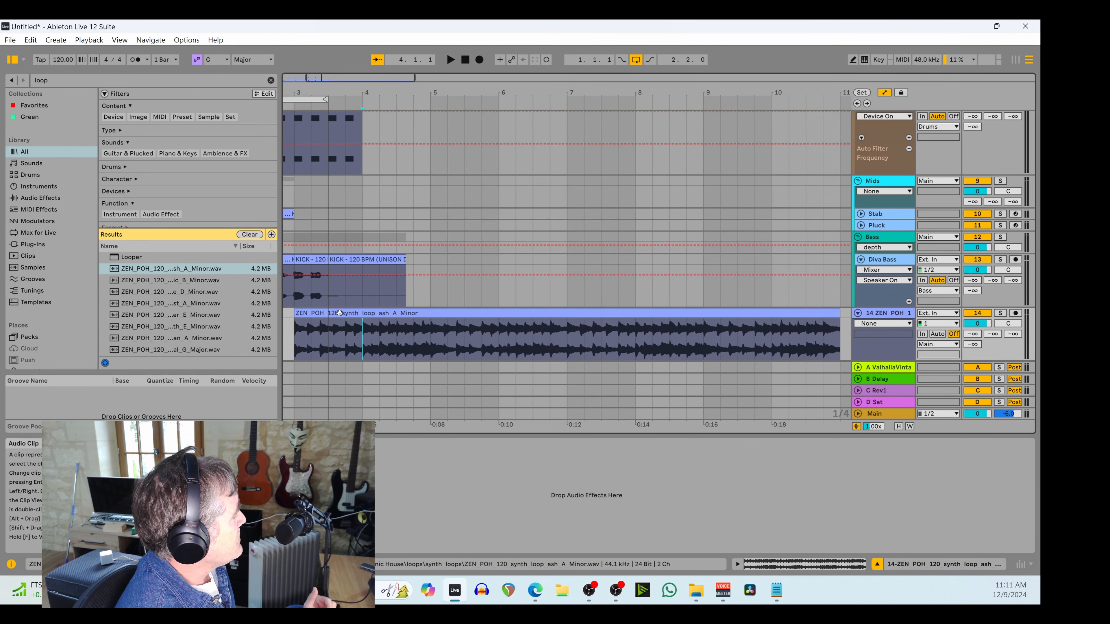
pyautogui.click(340, 313)
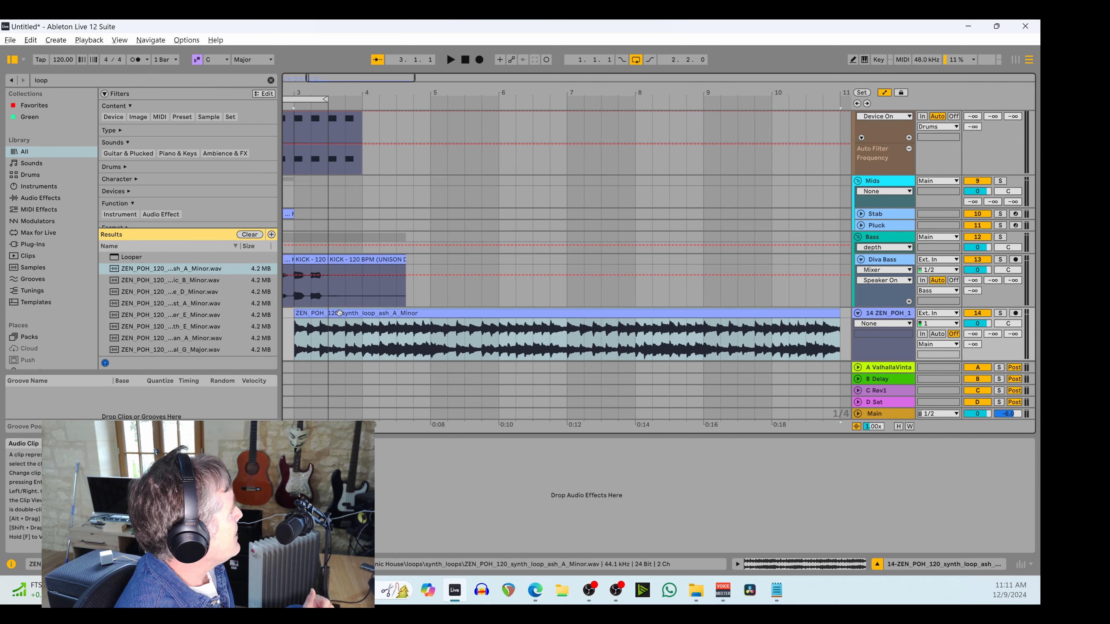
pyautogui.click(363, 343)
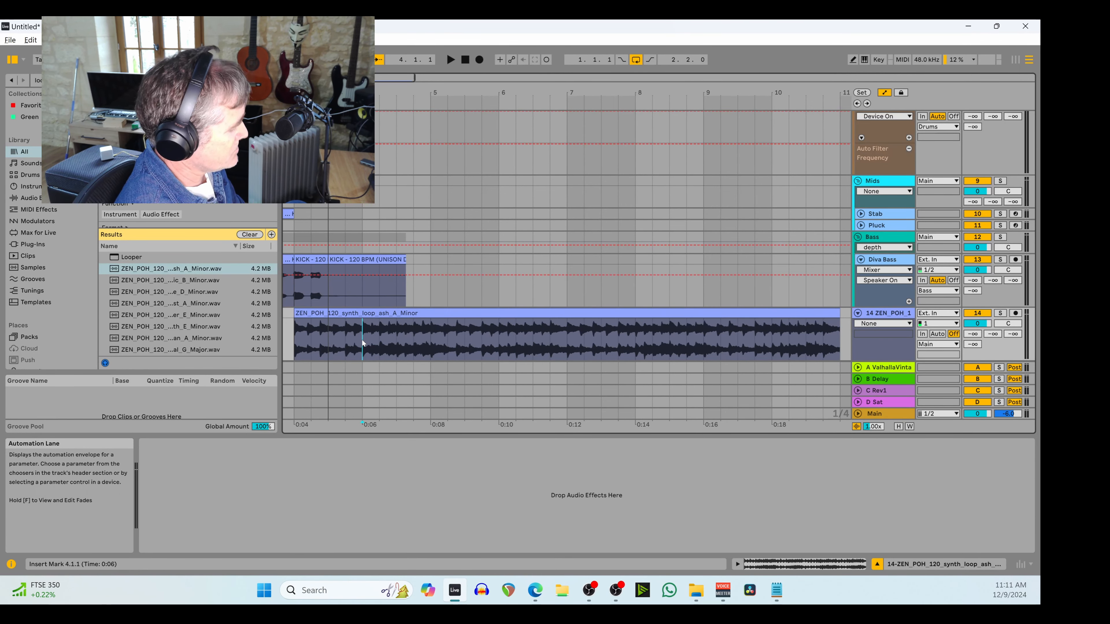
pyautogui.hotkey('ctrl', 'e')
# Consolidate the one-bar synth loop slice at bar 3 and show its sample in the clip view
pyautogui.click(336, 315)
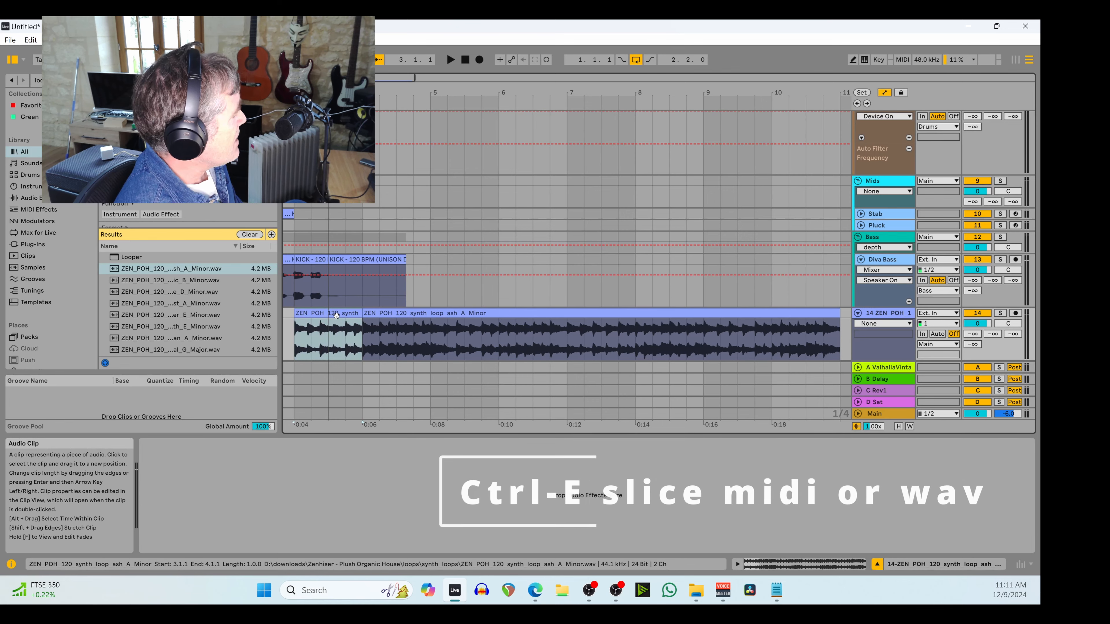
pyautogui.hotkey('ctrl', 'j')
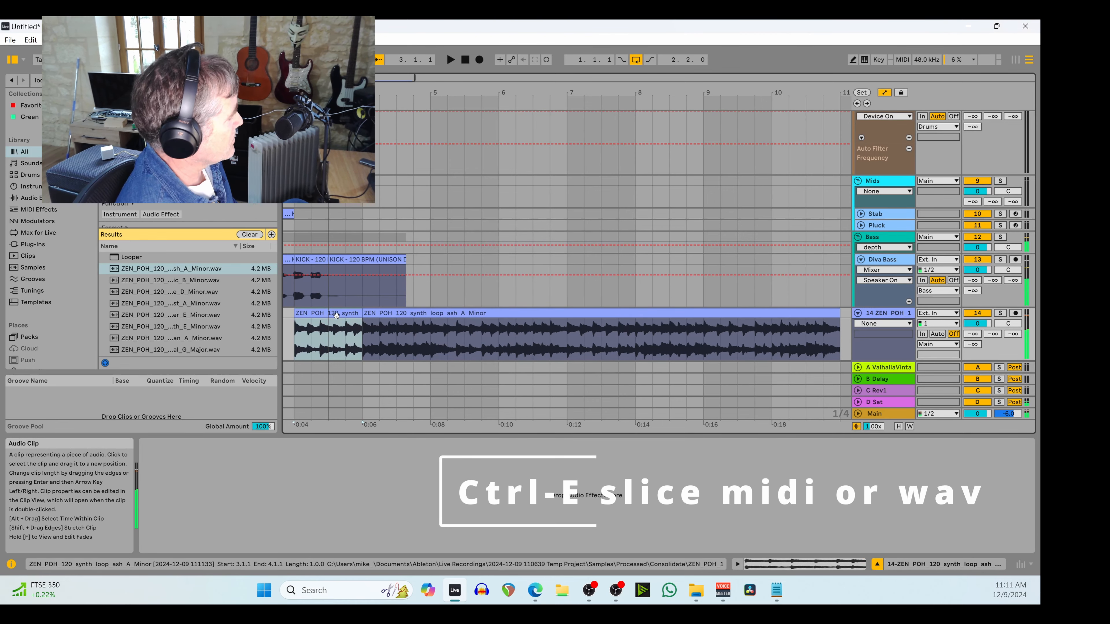
pyautogui.doubleClick(336, 315)
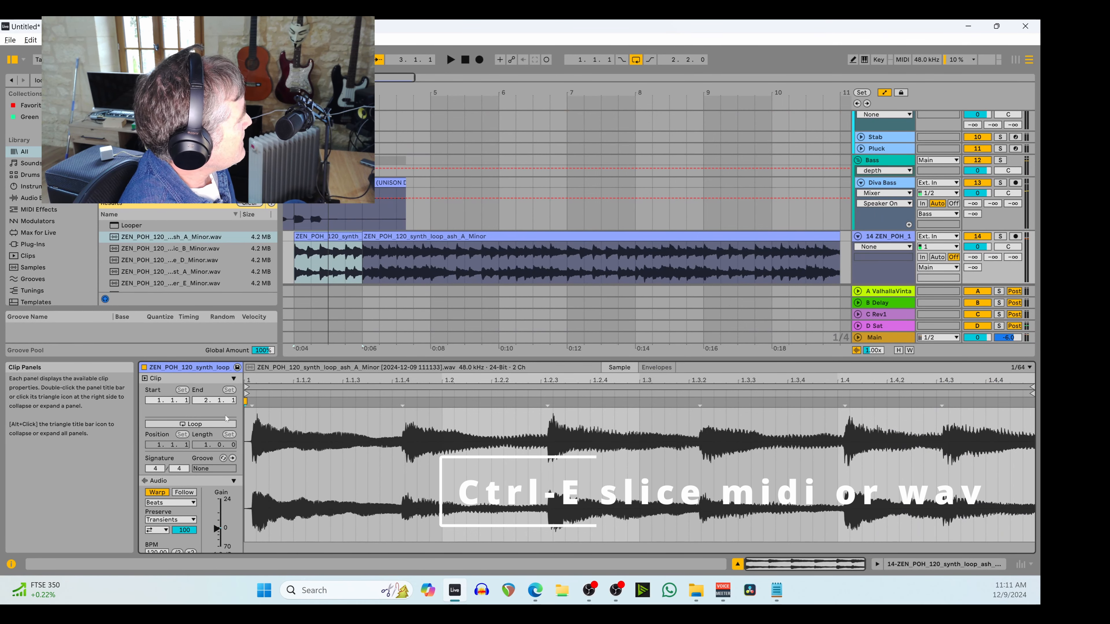
# Delete the rest of the synth loop after bar 4 and try to extend the consolidated slice's end
pyautogui.click(450, 238)
pyautogui.press('Delete')
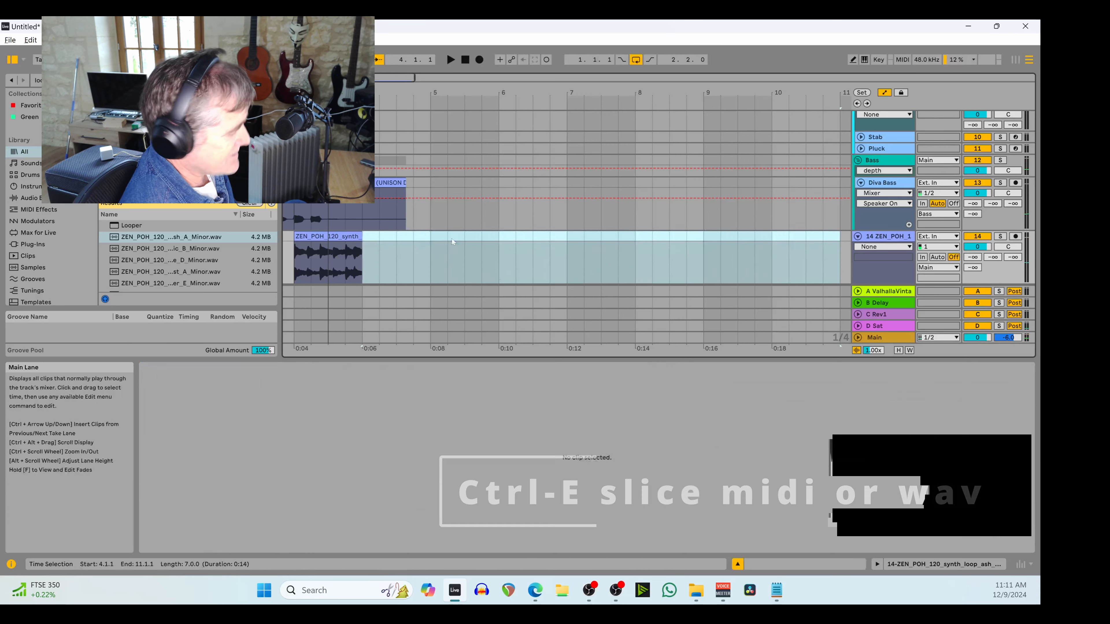
pyautogui.moveTo(361, 237); pyautogui.dragTo(516, 257)
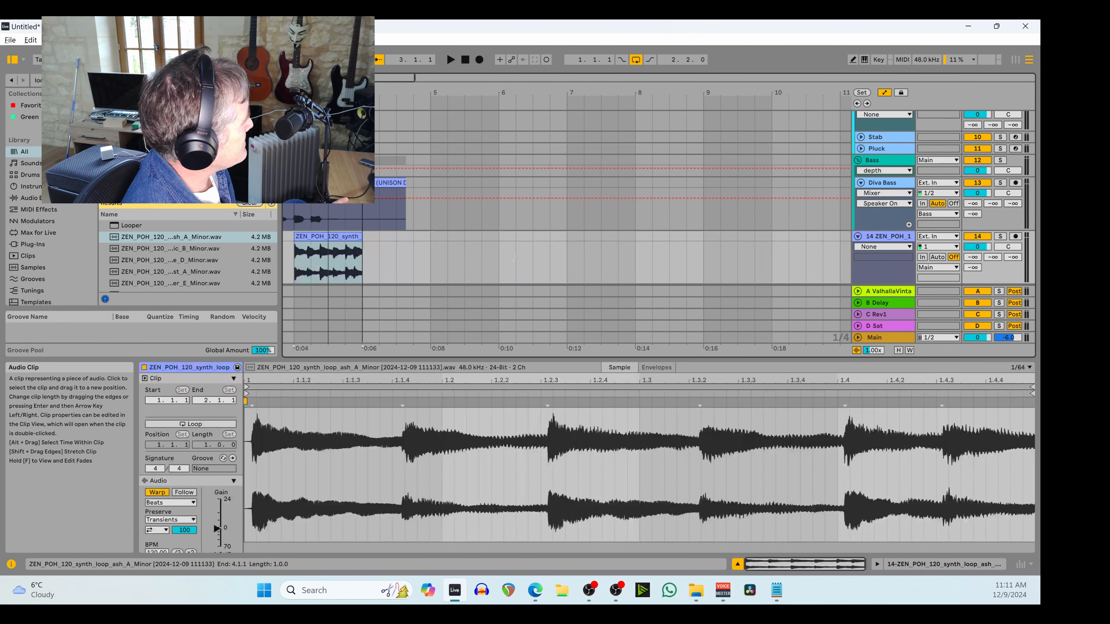
pyautogui.click(193, 424)
pyautogui.click(192, 424)
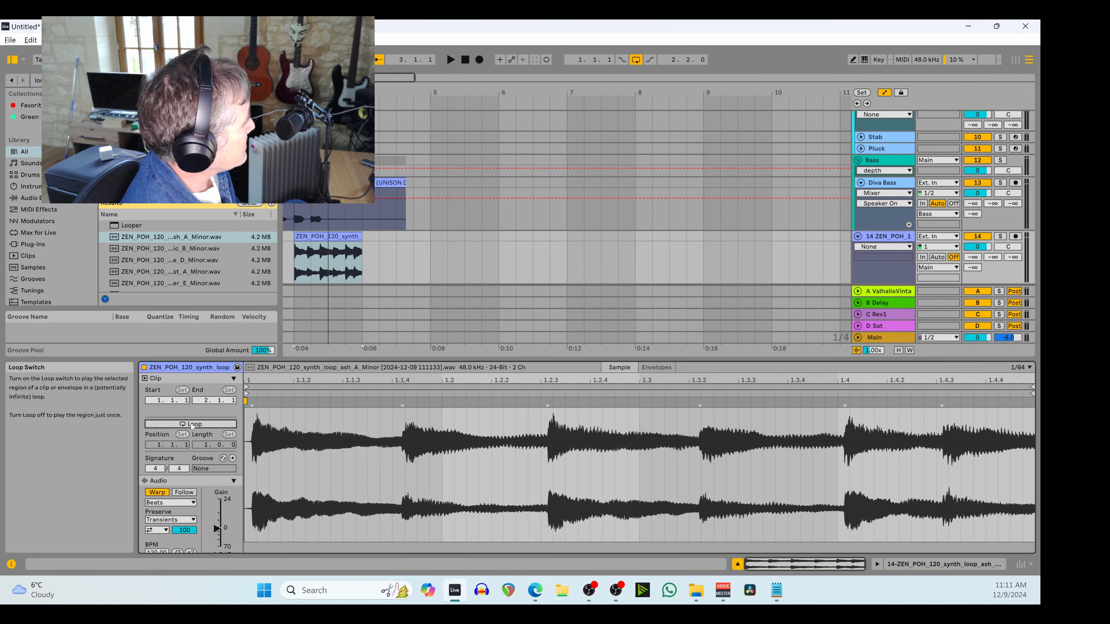
pyautogui.rightClick(192, 424)
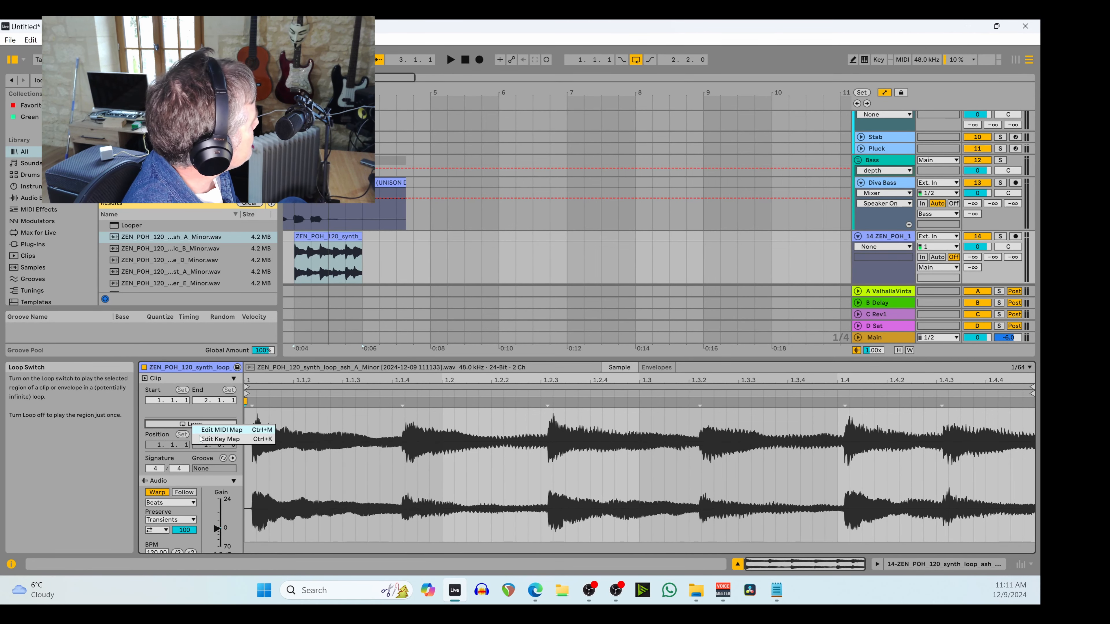
pyautogui.click(201, 439)
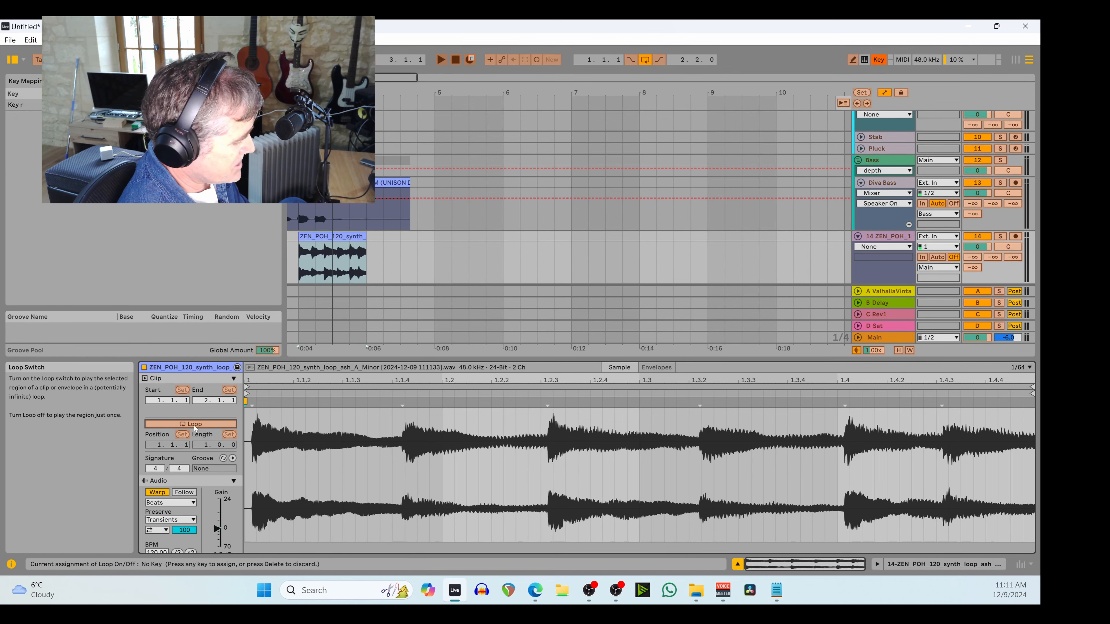
pyautogui.hotkey('ctrl', 'k')
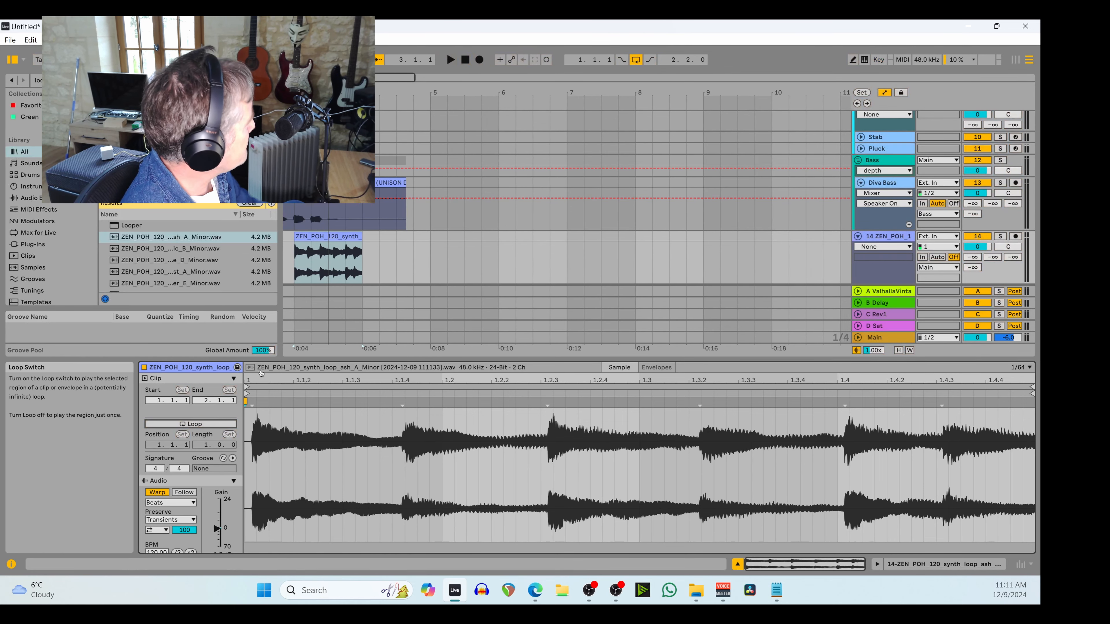
# Undo the deletion of the loop's remainder and the consolidation of its first slice
pyautogui.click(413, 263)
pyautogui.hotkey('ctrl', 'z')
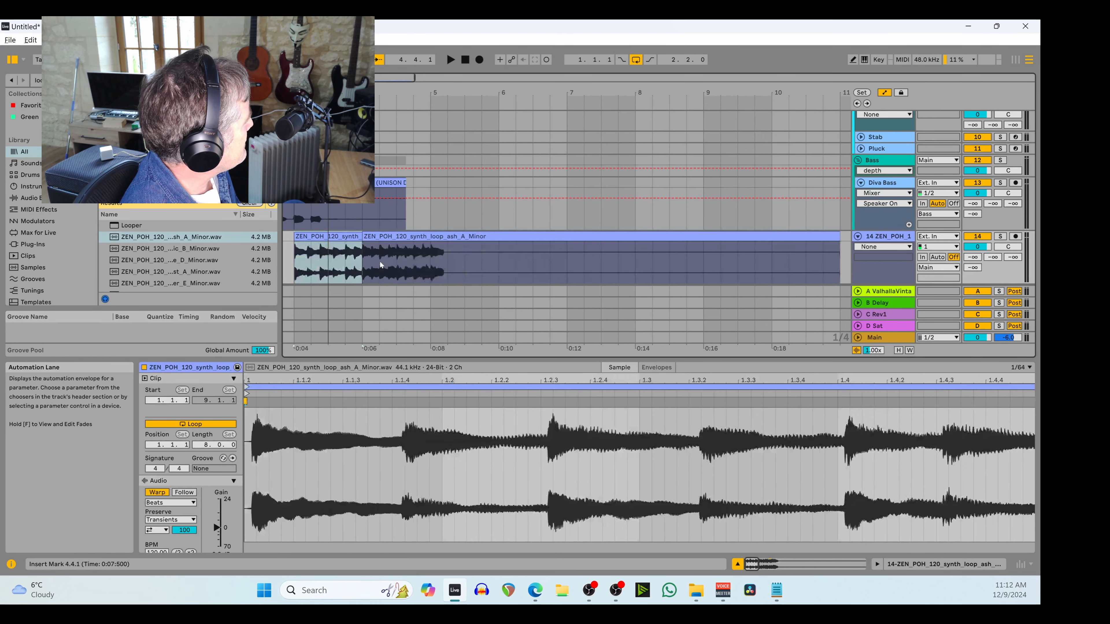
pyautogui.click(430, 260)
# Move the synth loop's second slice to beat 6.3 and shorten the first slice to end at beat 3.3
pyautogui.moveTo(393, 236); pyautogui.dragTo(564, 236)
pyautogui.moveTo(366, 238); pyautogui.dragTo(328, 236)
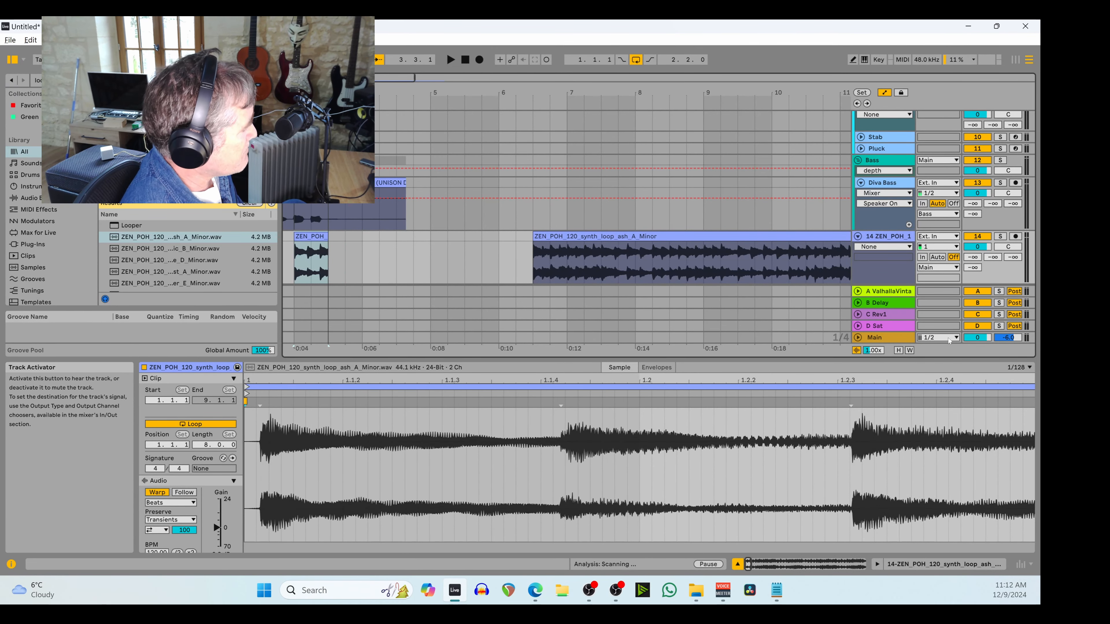
# Inspect the shortened slice's full looped waveform in the clip view, and consolidate the slice
pyautogui.moveTo(953, 378); pyautogui.dragTo(953, 353)
pyautogui.moveTo(329, 368); pyautogui.dragTo(329, 380)
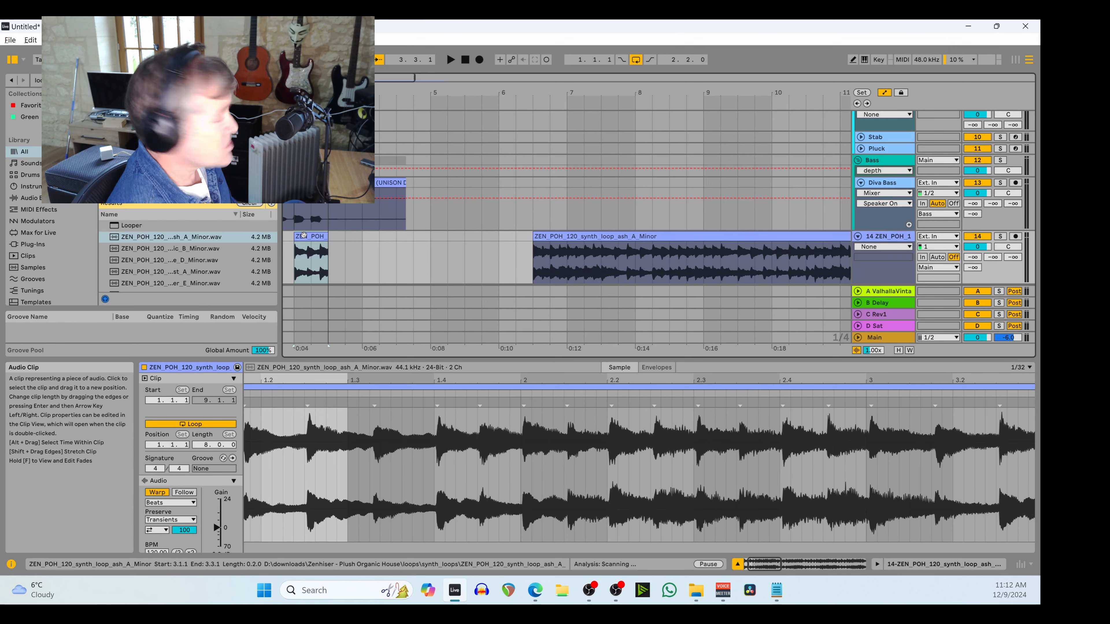
pyautogui.hotkey('ctrl', 'j')
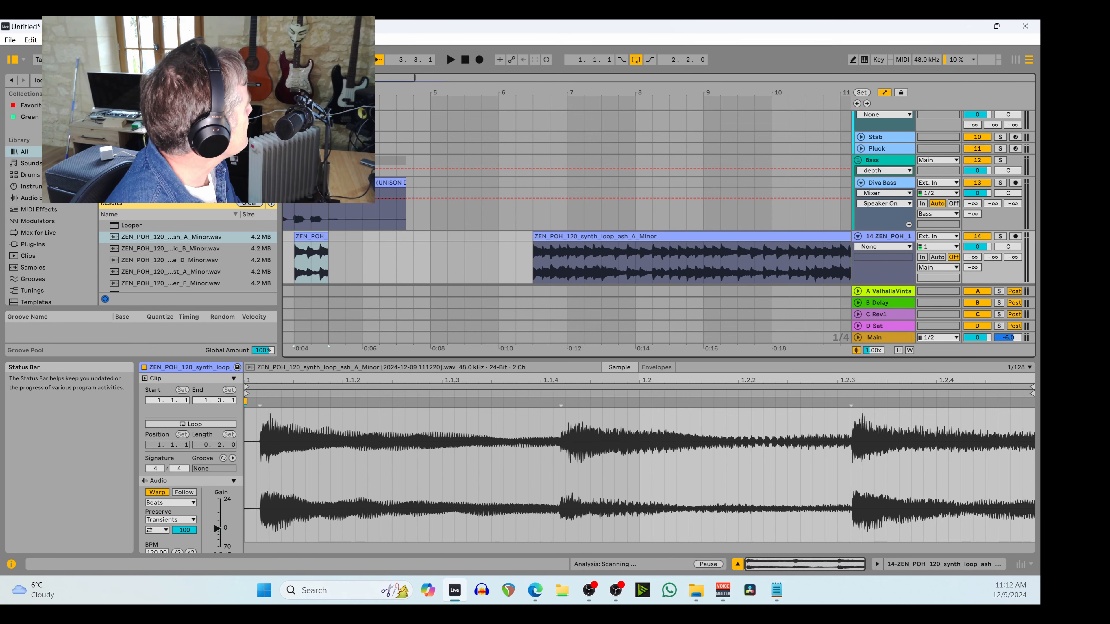
# Delete the synth loop track and place the ash A Minor loop on a new audio track at bar 6
pyautogui.click(877, 238)
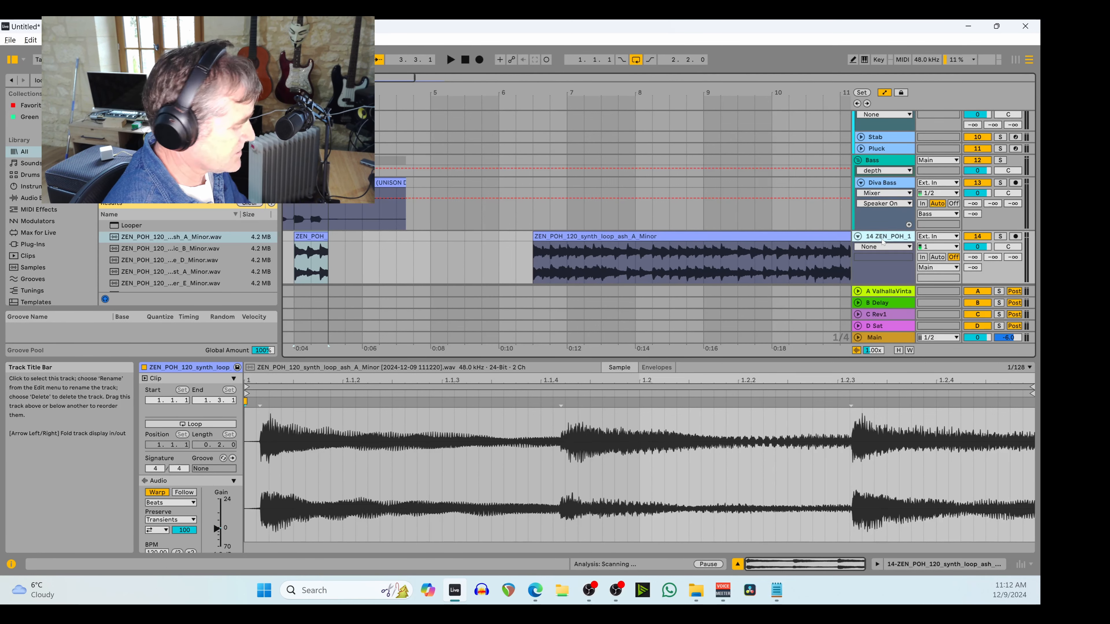
pyautogui.press('Delete')
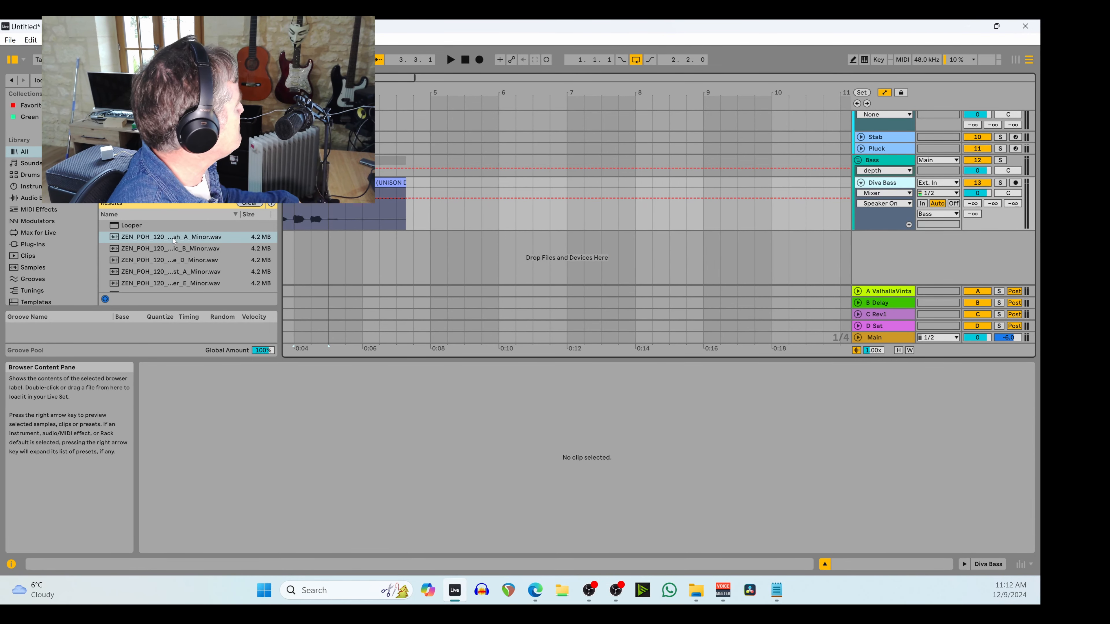
pyautogui.moveTo(171, 237)
pyautogui.mouseDown()
pyautogui.moveTo(375, 239)
pyautogui.moveTo(495, 264)
pyautogui.mouseUp()
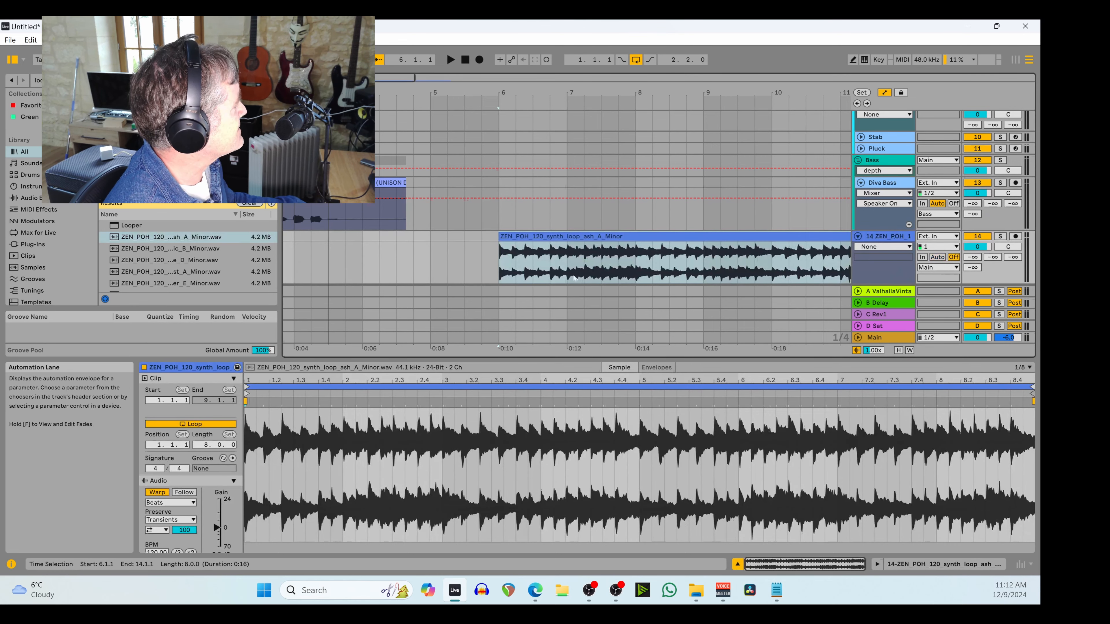
# Split the synth loop clip at bar 8 and move its second part to bar 9
pyautogui.click(635, 268)
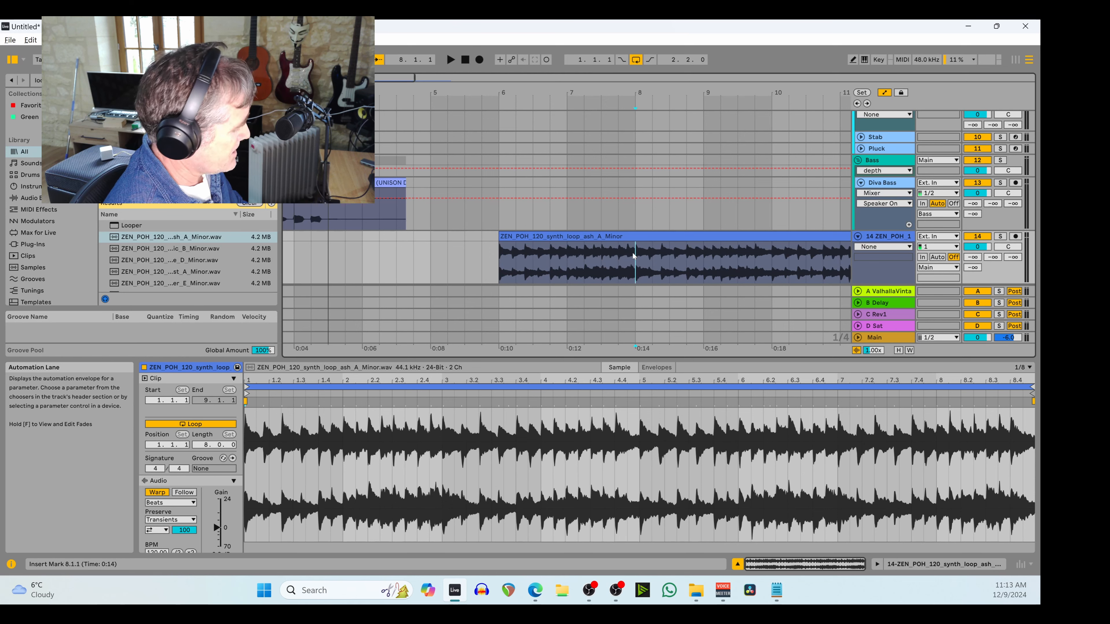
pyautogui.hotkey('ctrl', 'e')
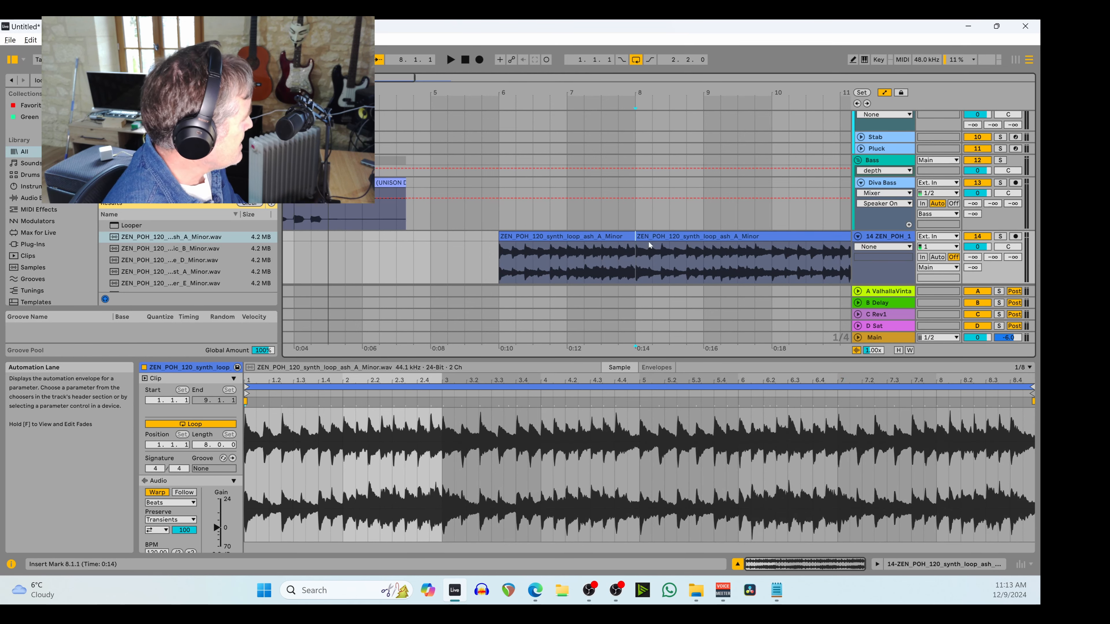
pyautogui.moveTo(649, 245); pyautogui.dragTo(717, 243)
# Fit the first two-bar slice's full sample in the clip view and consolidate the slice
pyautogui.click(589, 236)
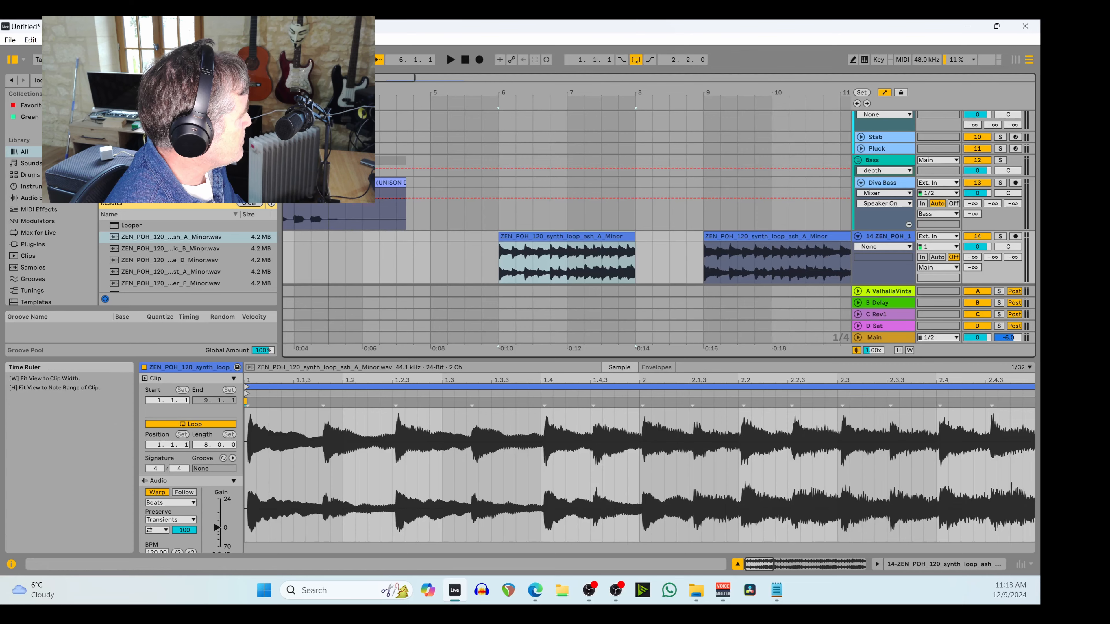
pyautogui.press('w')
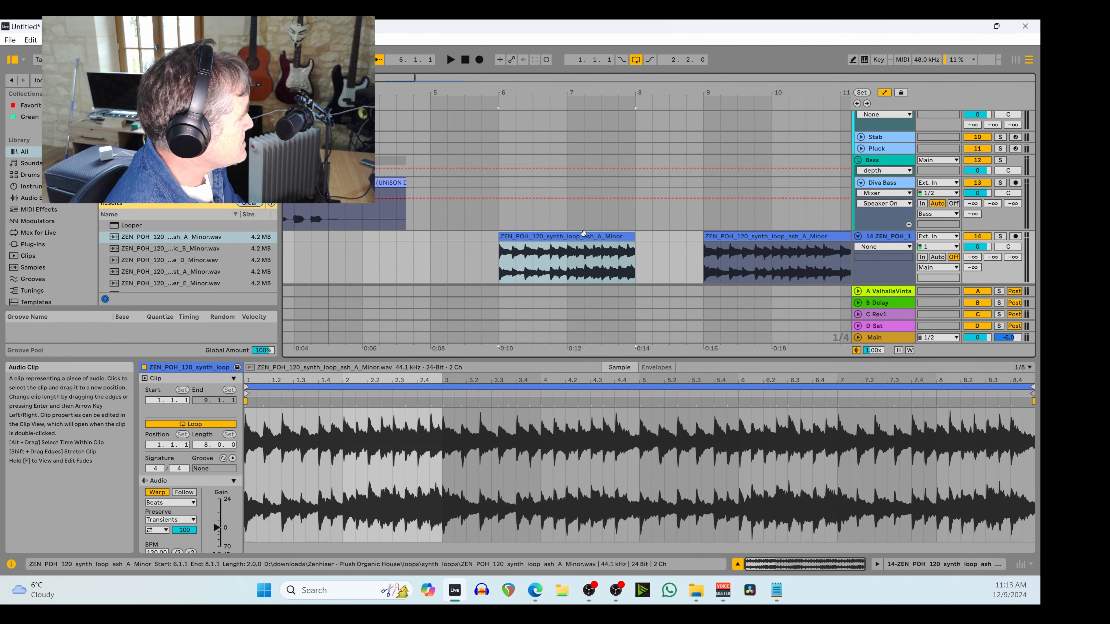
pyautogui.hotkey('ctrl', 'j')
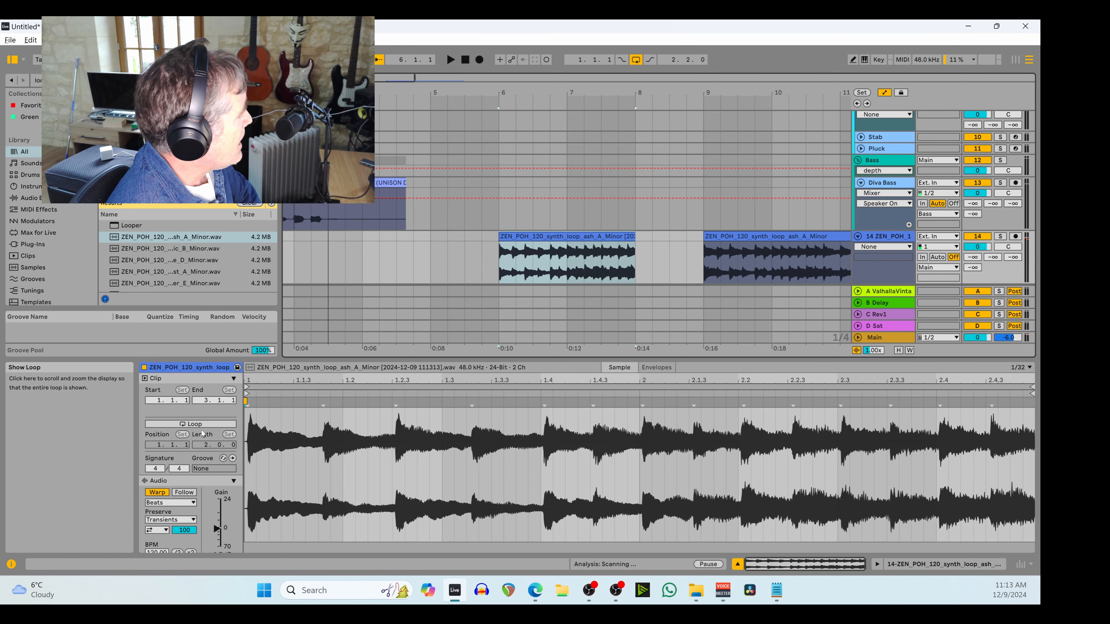
# Enter key mapping mode and map the L key to the clip's Loop switch
pyautogui.rightClick(202, 433)
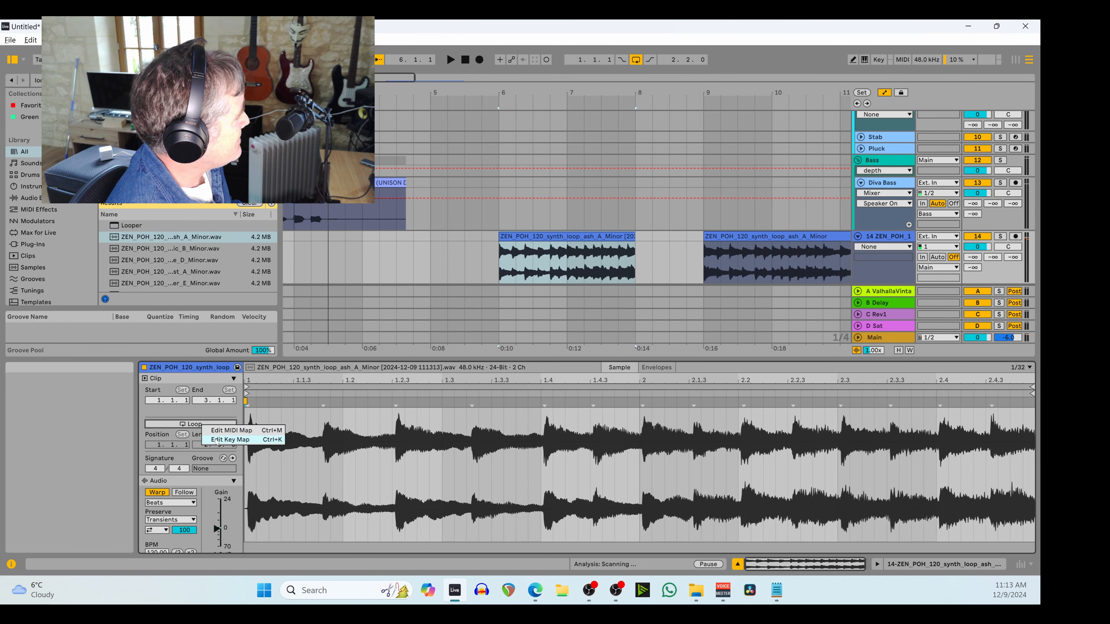
pyautogui.click(217, 440)
pyautogui.click(203, 424)
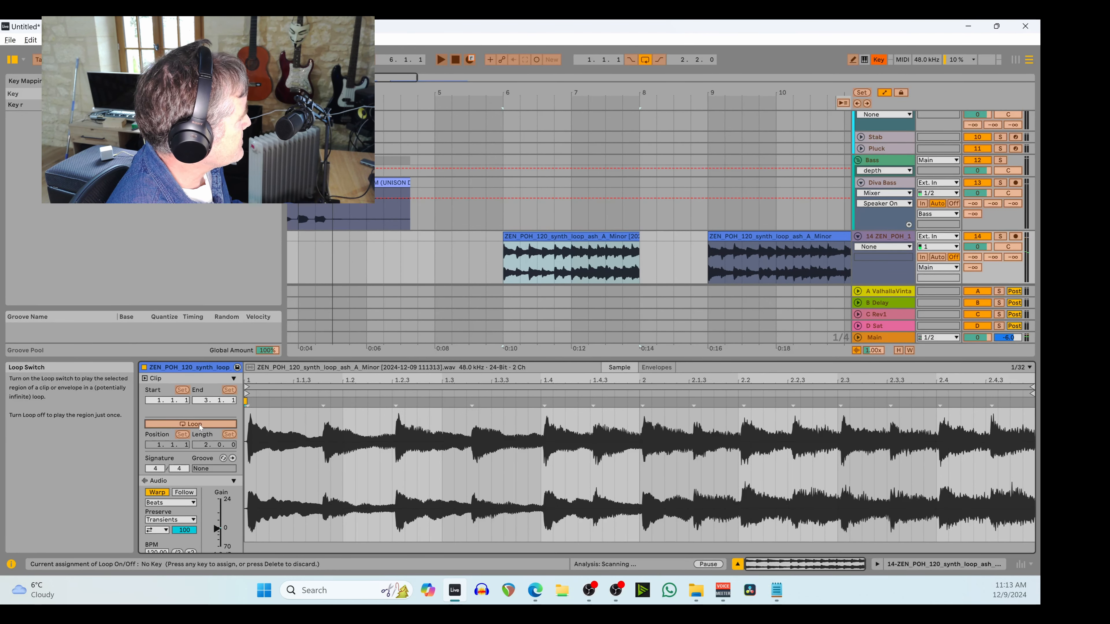
pyautogui.press('l')
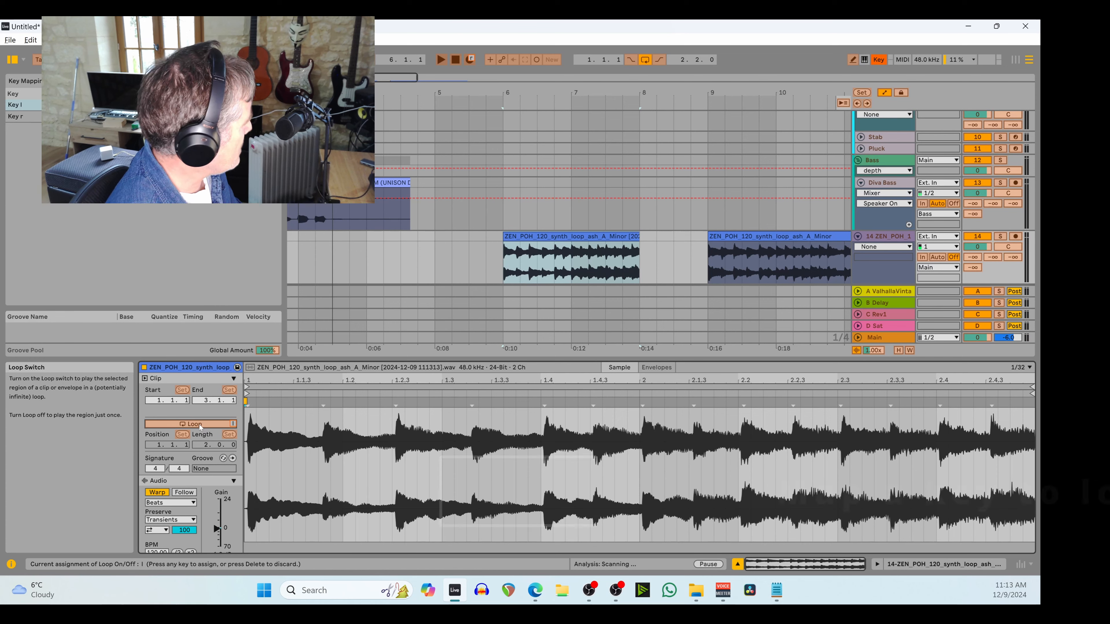
# Leave key mapping mode and split the synth loop clip starting at bar 9 at position 10.4.1
pyautogui.hotkey('ctrl', 'k')
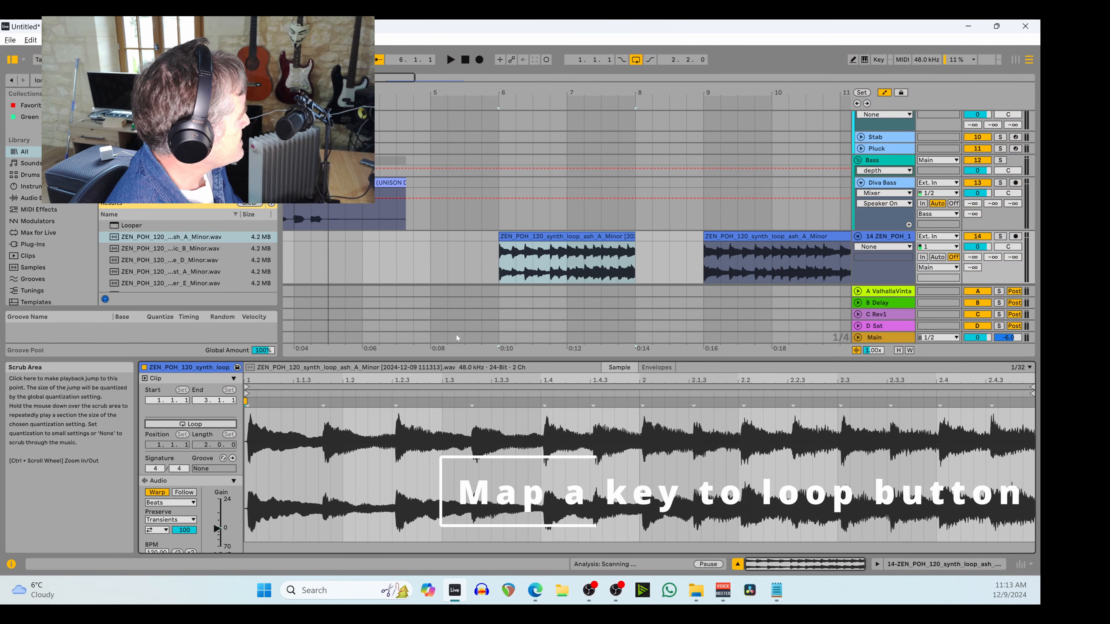
pyautogui.click(652, 258)
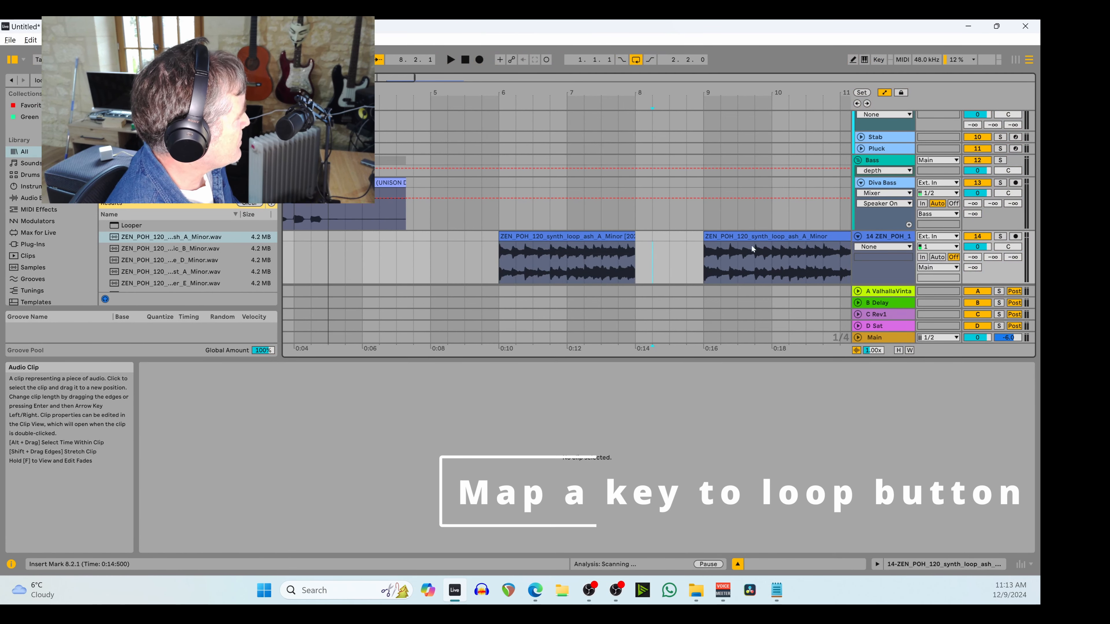
pyautogui.click(822, 262)
pyautogui.hotkey('ctrl', 'e')
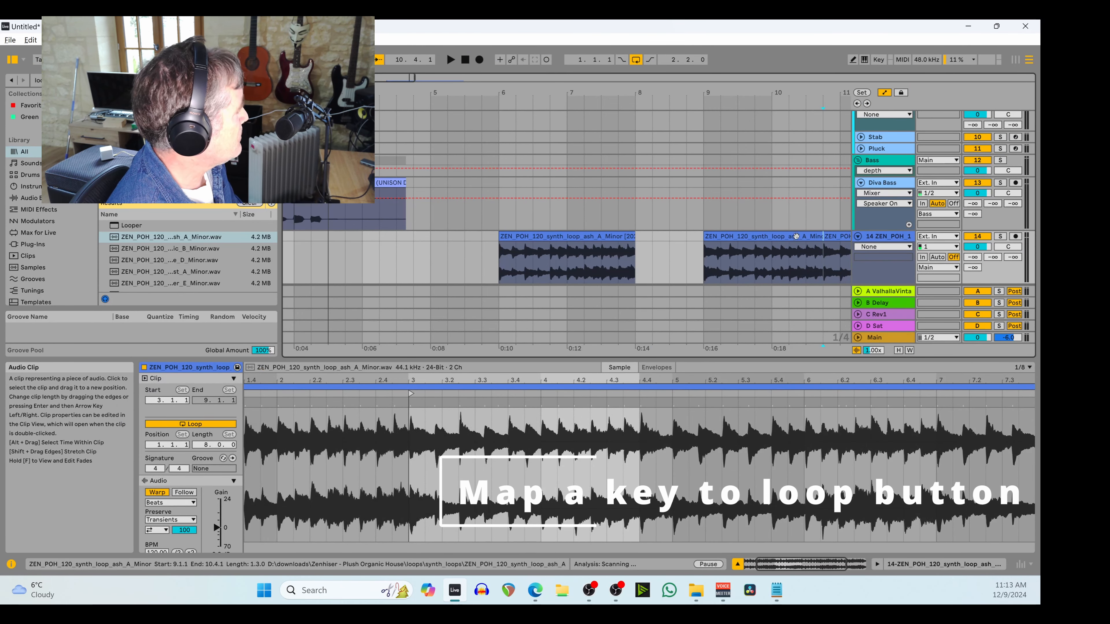
# Consolidate the slice between 9.1.1 and 10.4.1 and turn on its Loop switch
pyautogui.click(797, 237)
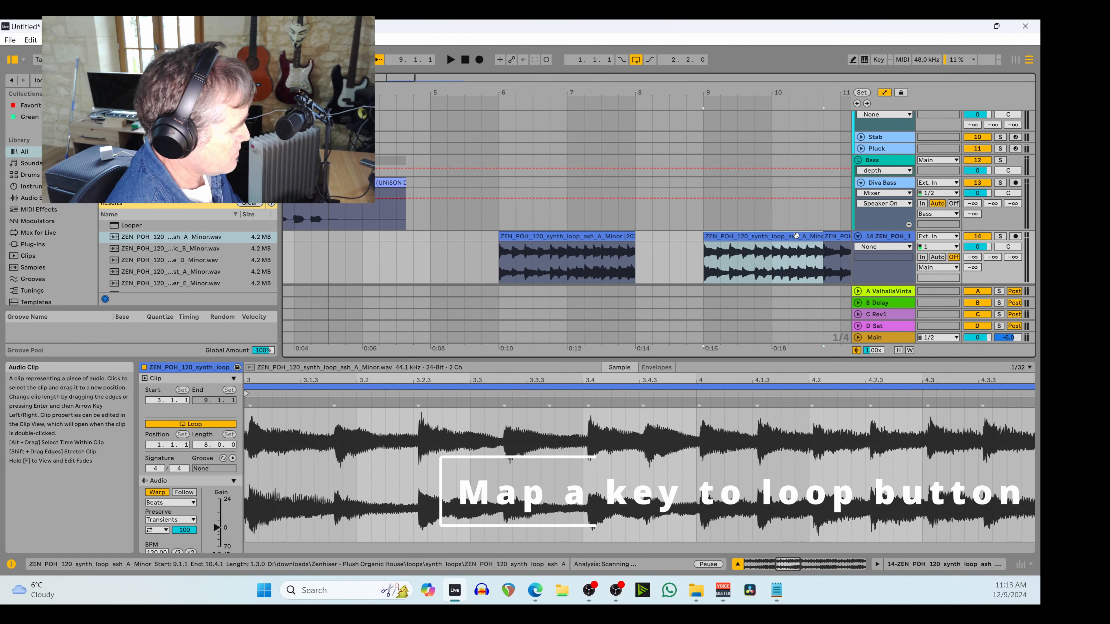
pyautogui.hotkey('ctrl', 'j')
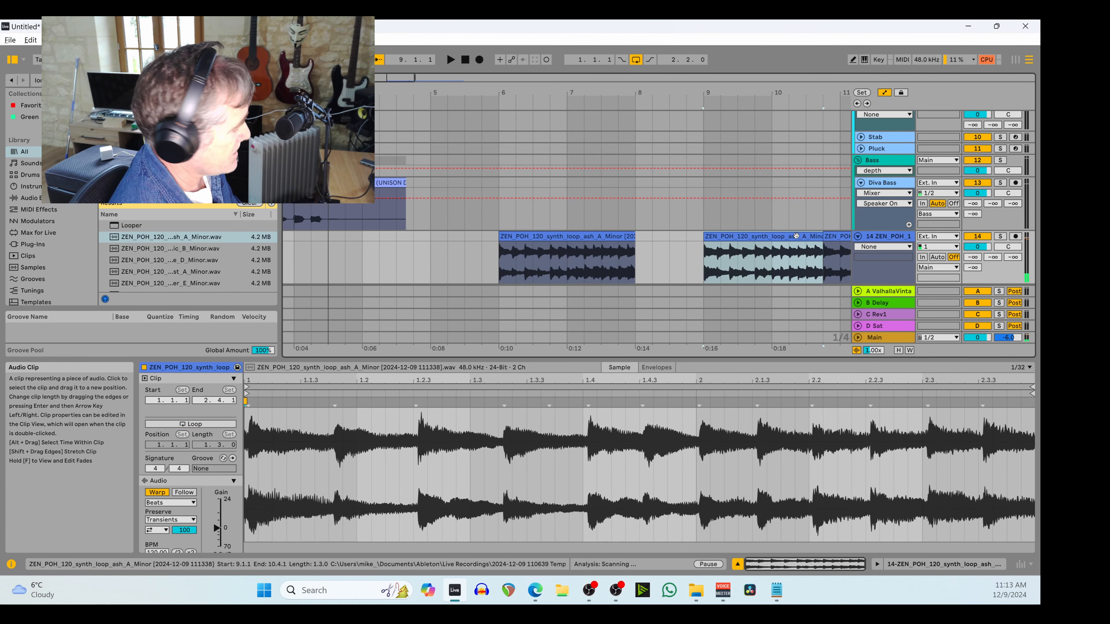
pyautogui.hotkey('ctrl', 'l')
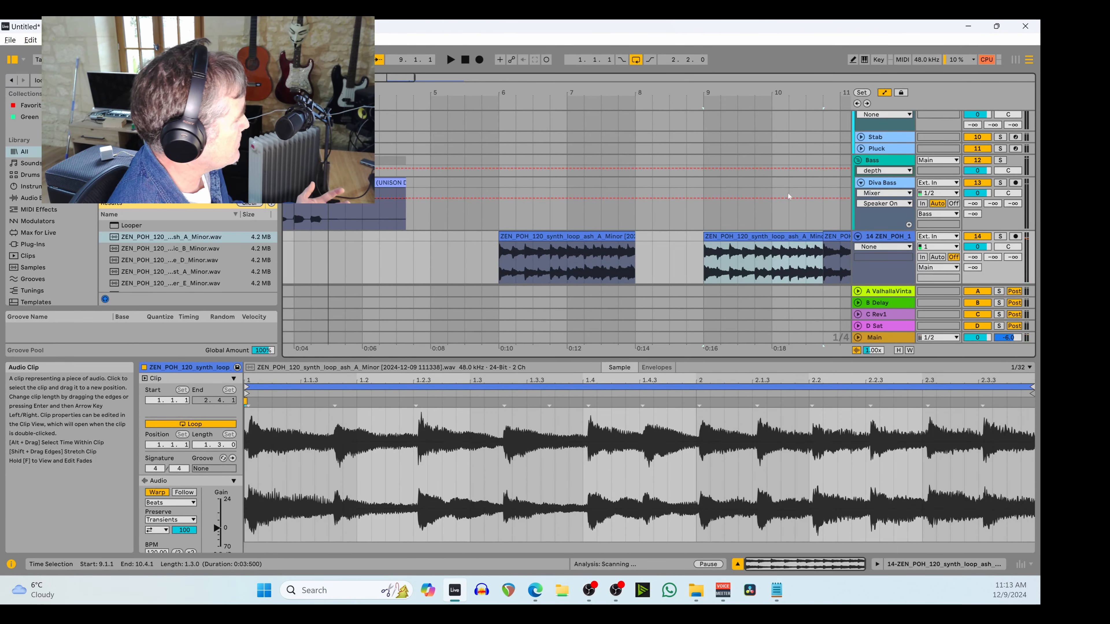
# Move the remaining part of the synth loop to bar 29 and extend the looped slice's end to 20.4.1
pyautogui.moveTo(783, 78); pyautogui.dragTo(784, 62)
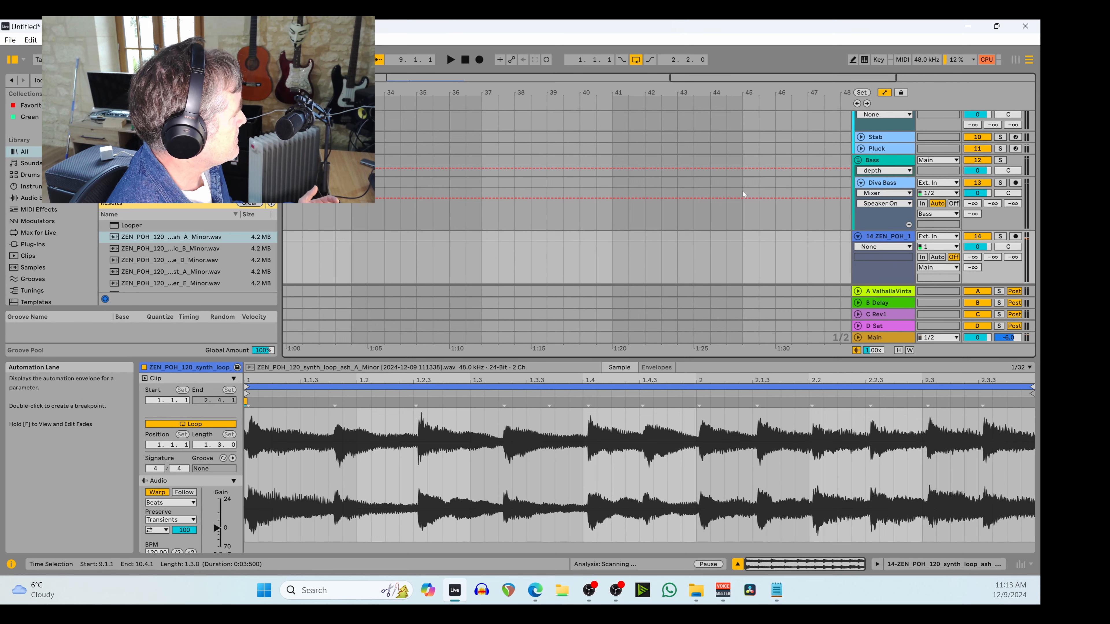
pyautogui.scroll(-3, 714, 223)
pyautogui.moveTo(699, 77); pyautogui.dragTo(700, 53)
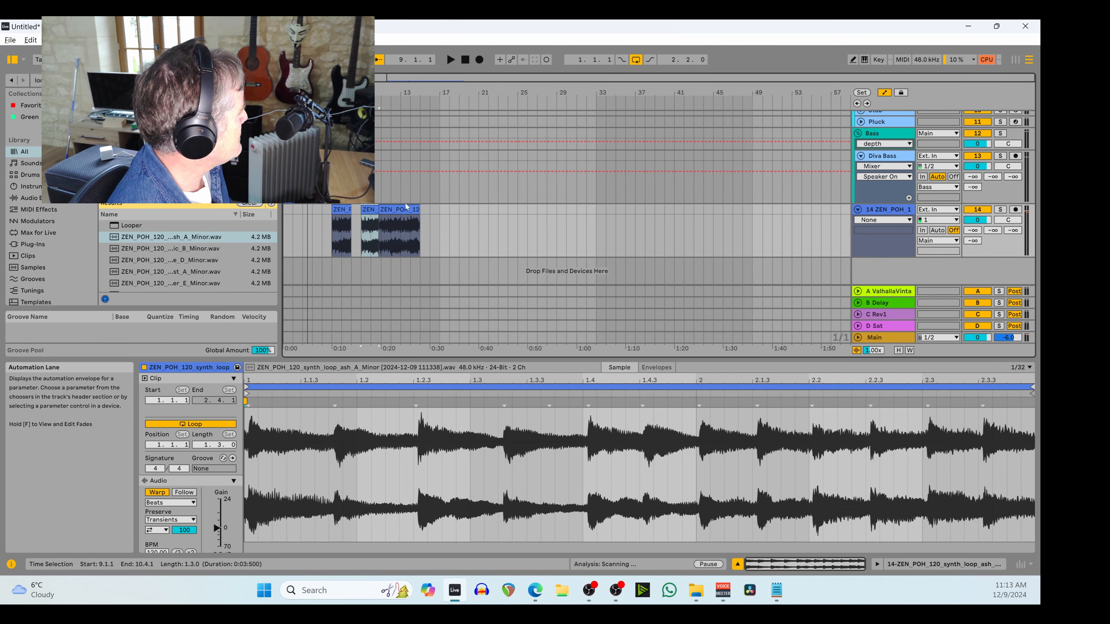
pyautogui.moveTo(399, 232); pyautogui.dragTo(577, 232)
pyautogui.click(366, 208)
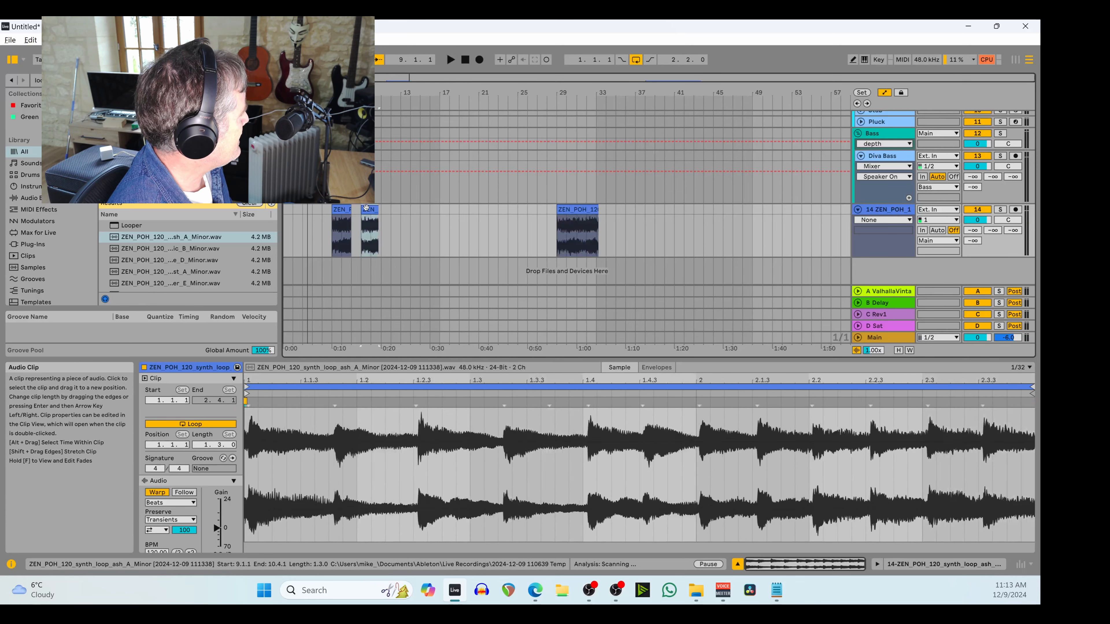
pyautogui.moveTo(467, 208); pyautogui.dragTo(473, 208)
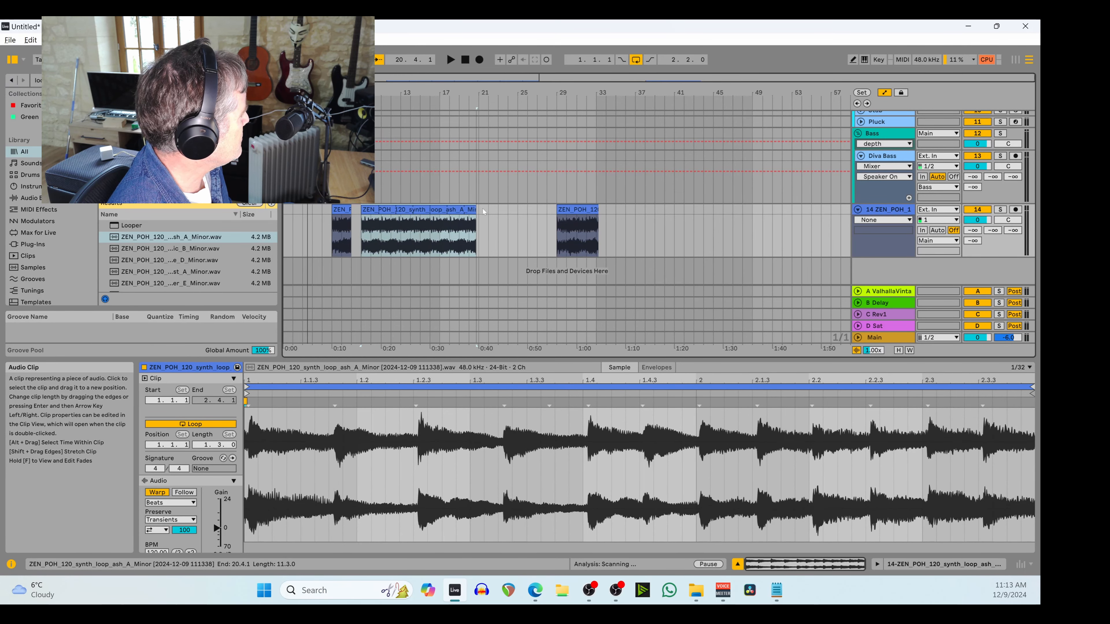
# Split the clip at bar 29 at bar 30 and consolidate its first one-bar part
pyautogui.scroll(5, 576, 209)
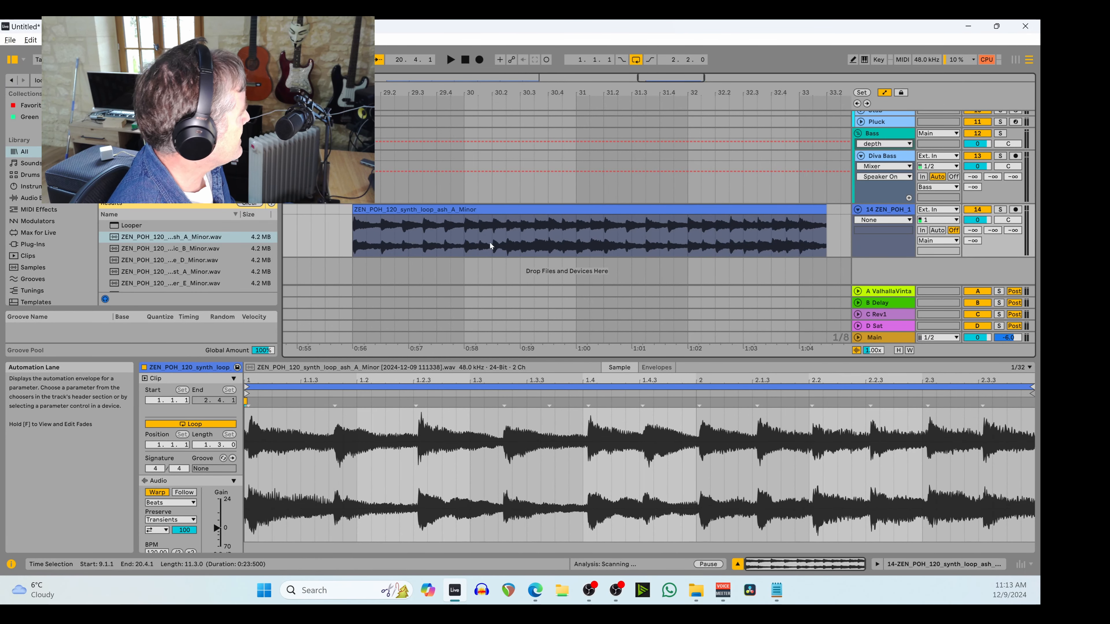
pyautogui.click(464, 243)
pyautogui.hotkey('ctrl', 'e')
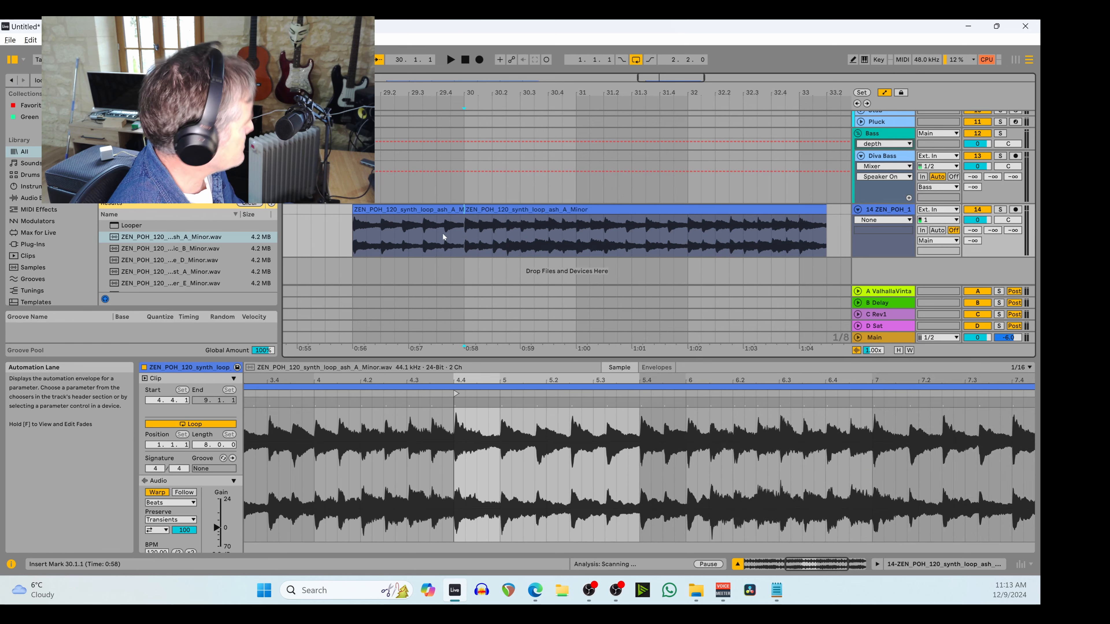
pyautogui.click(425, 210)
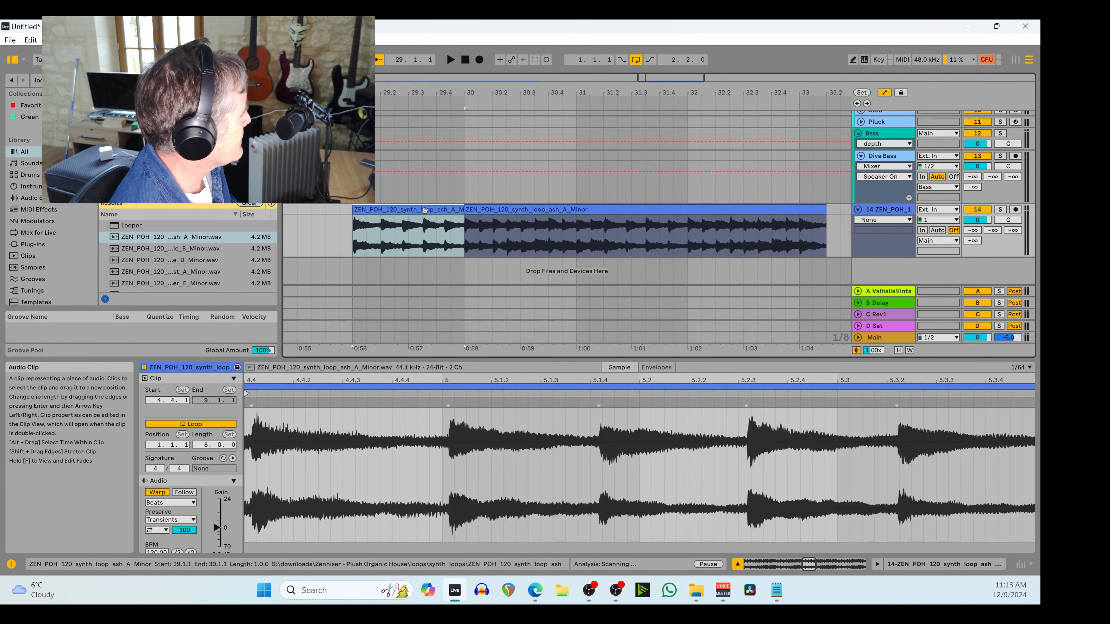
pyautogui.hotkey('ctrl', 'j')
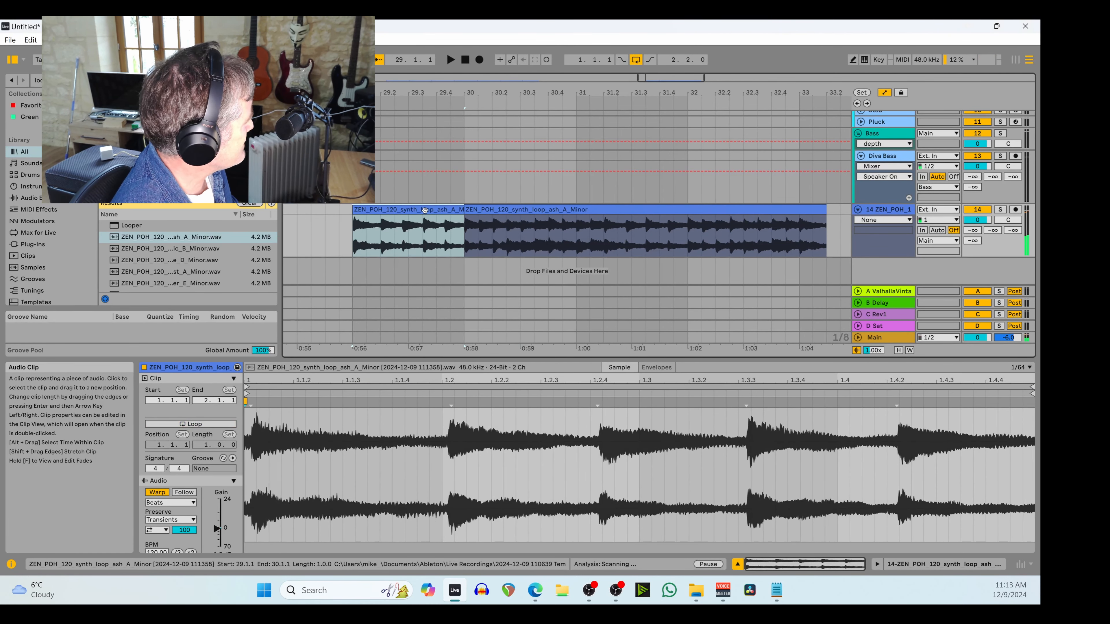
# Turn on looping for the consolidated one-bar slice and extend its end to 32.3.3
pyautogui.hotkey('ctrl', 'l')
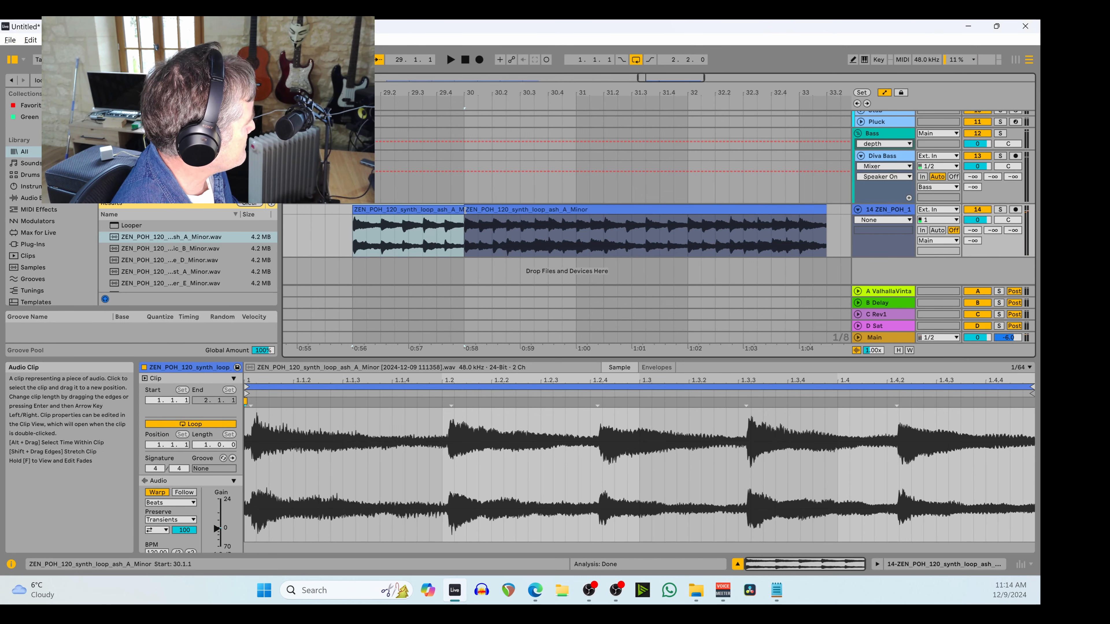
pyautogui.click(466, 210)
pyautogui.moveTo(462, 210); pyautogui.dragTo(762, 225)
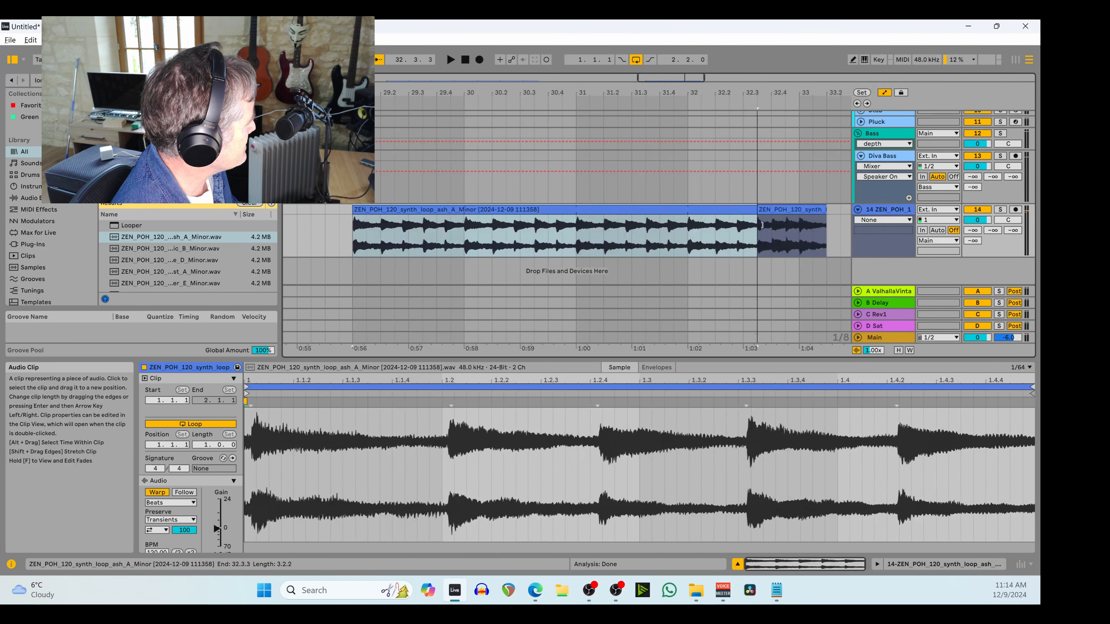